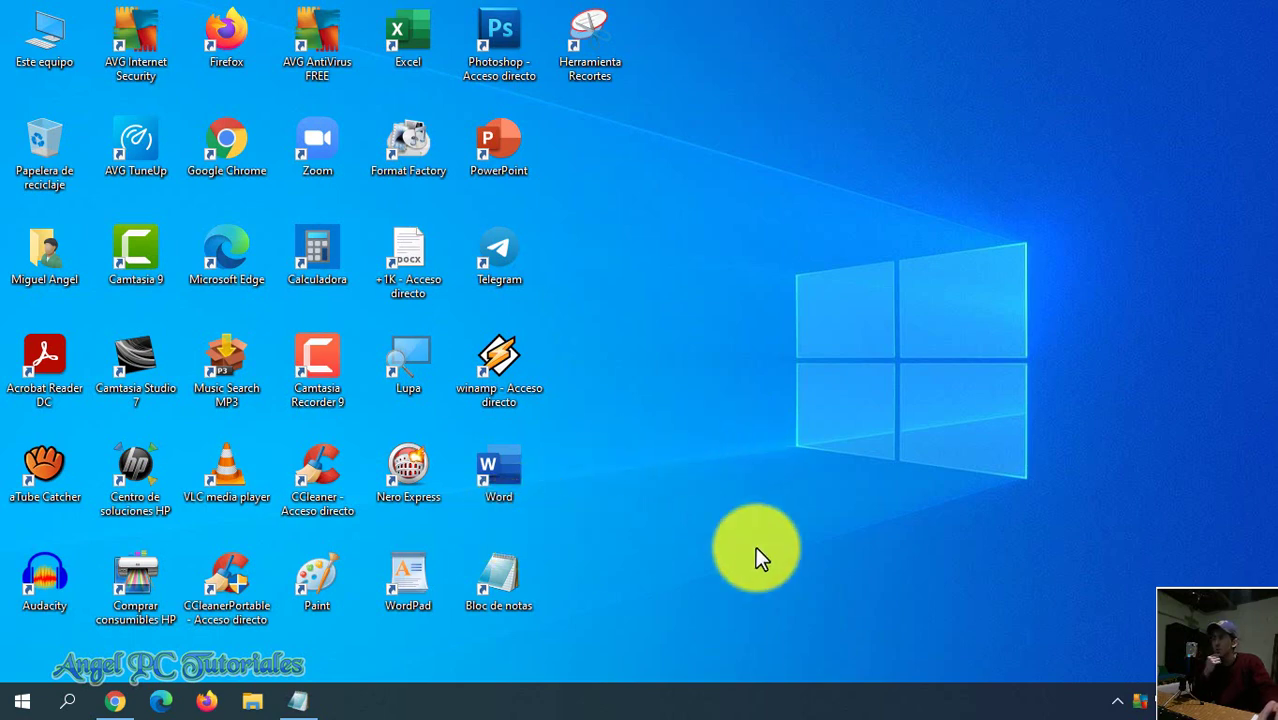
Step: Switch to the open Google Chrome window with the Xataka page and clear its address bar
left_click(115, 701)
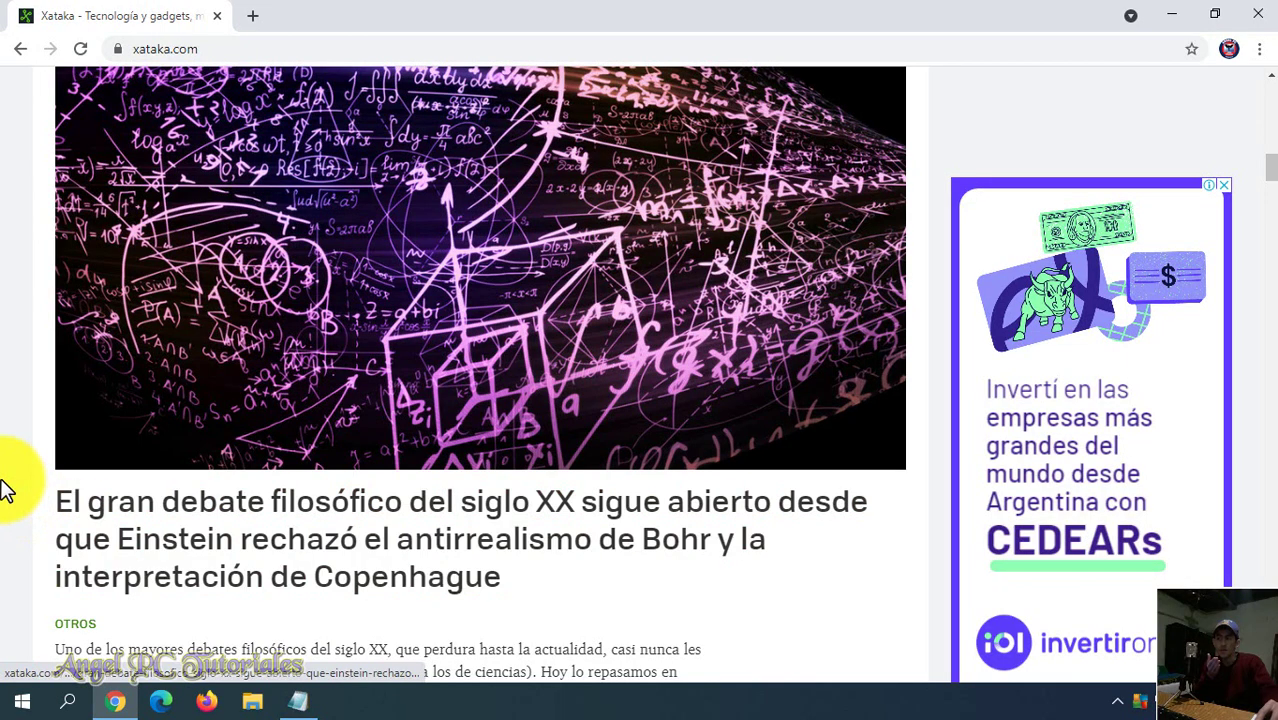
key("ctrl+l")
key("BackSpace")
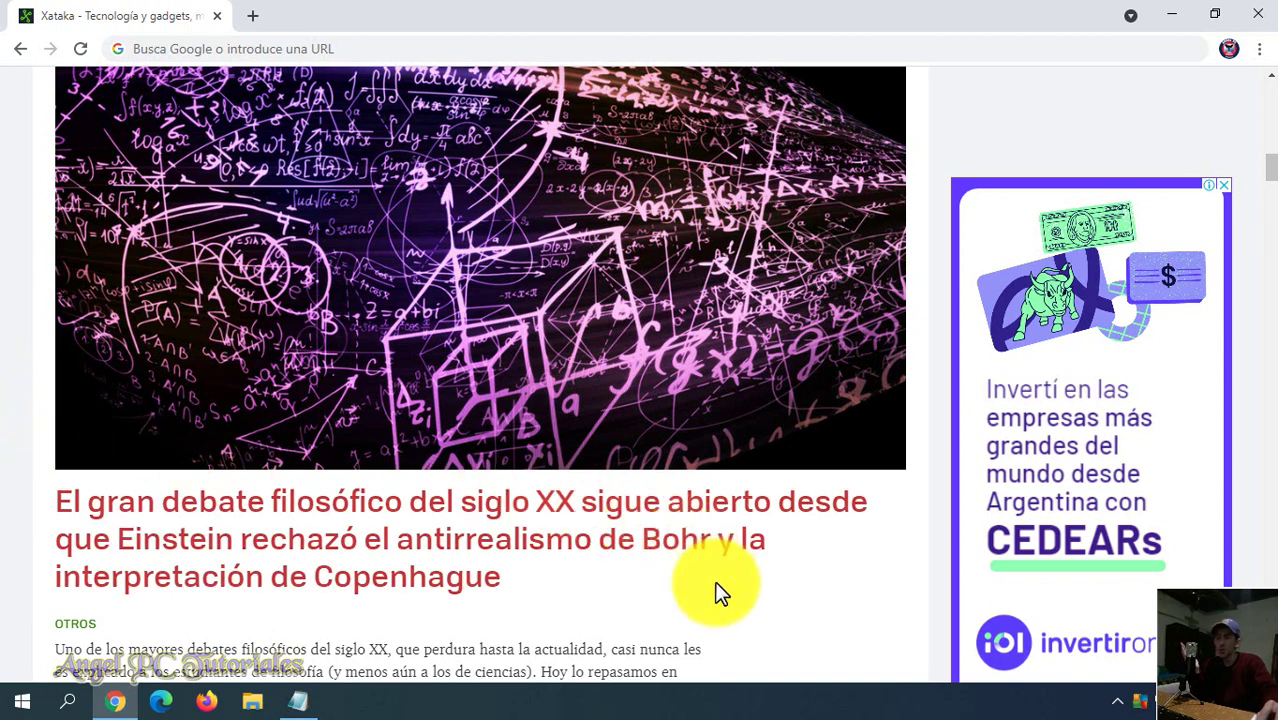
Step: Open the Windows Task Manager and group its processes by type
right_click(705, 703)
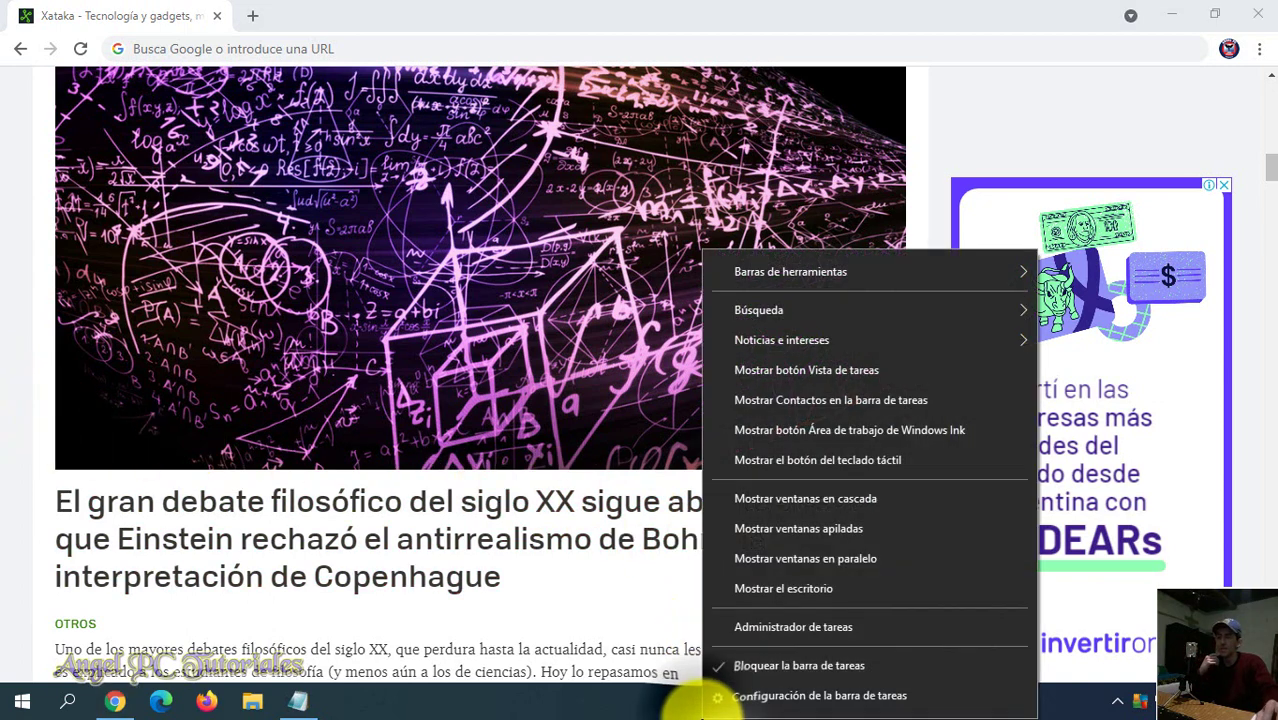
left_click(770, 627)
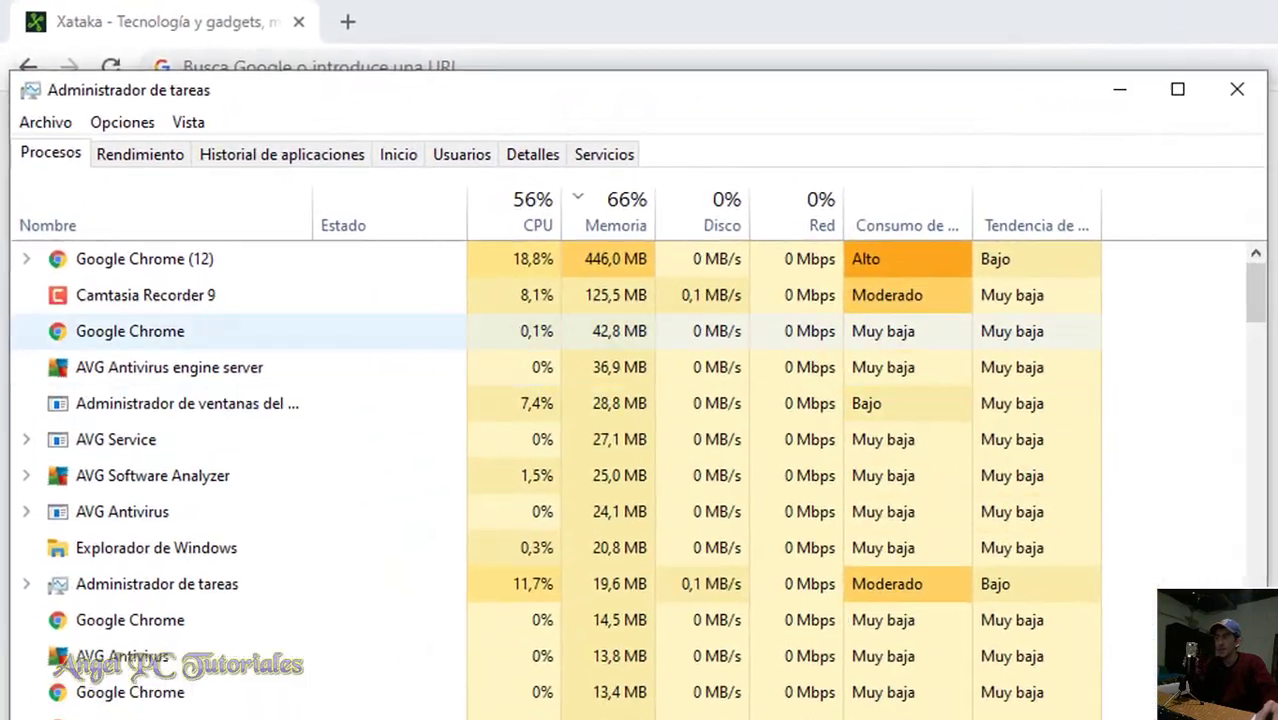
left_click(188, 122)
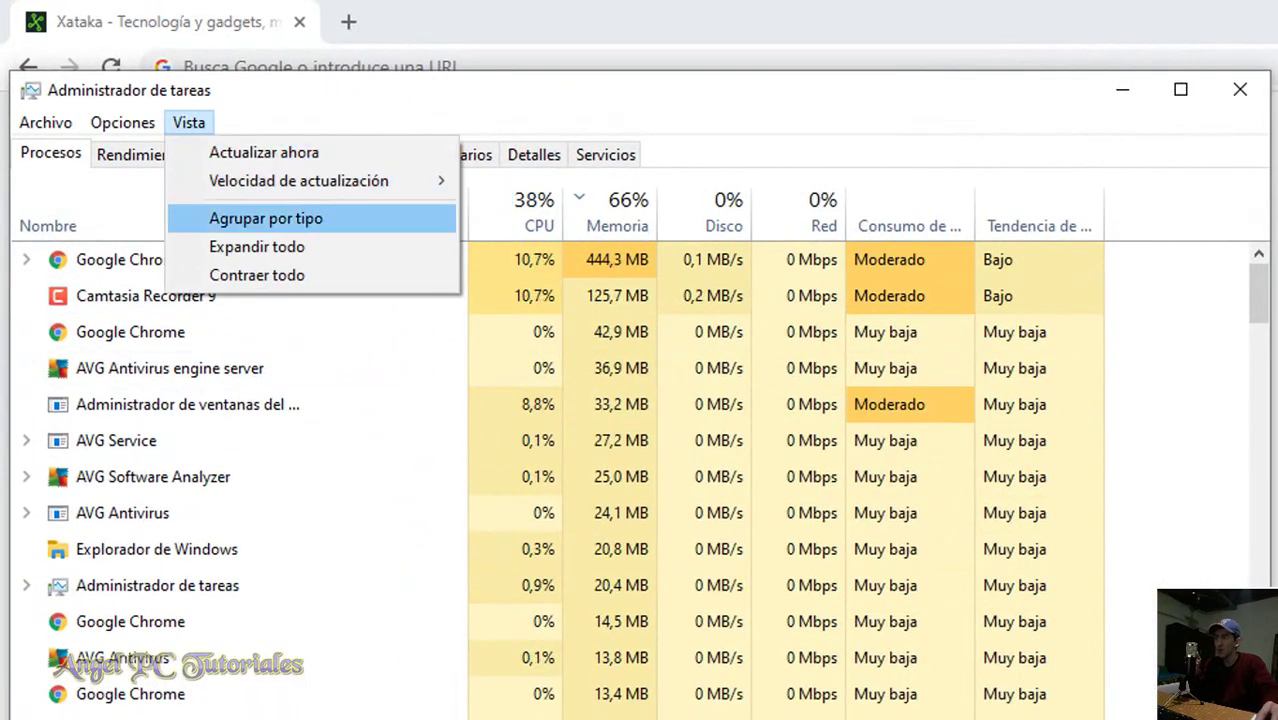
left_click(265, 218)
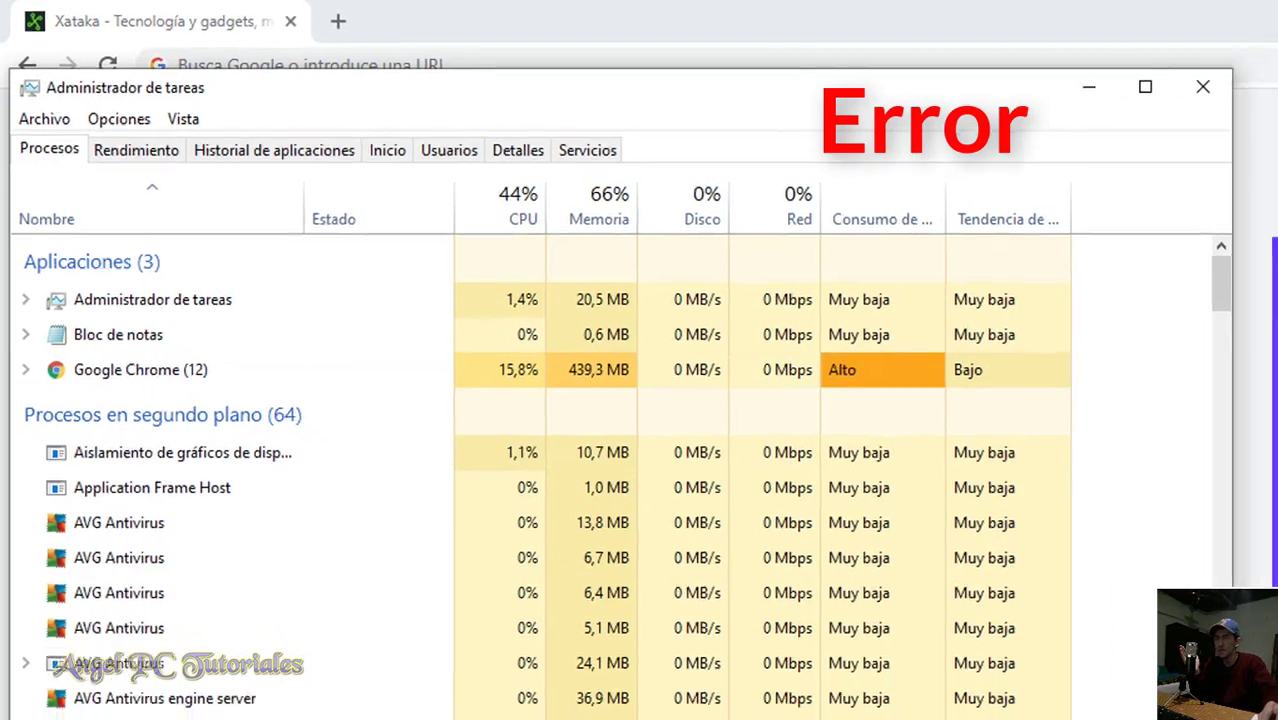
Step: Open Chrome's built-in task manager and compare it with the Chrome entry in the Windows Task Manager
scroll(15, 497, "down", 5)
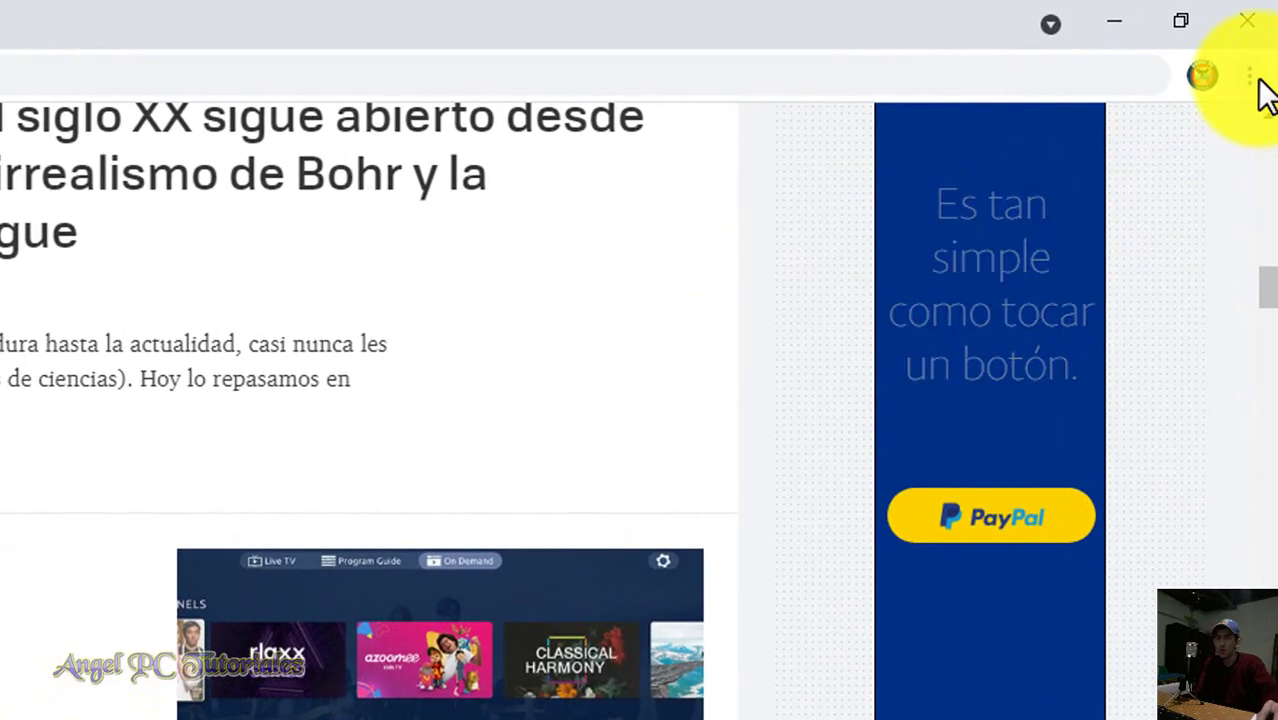
left_click(1259, 49)
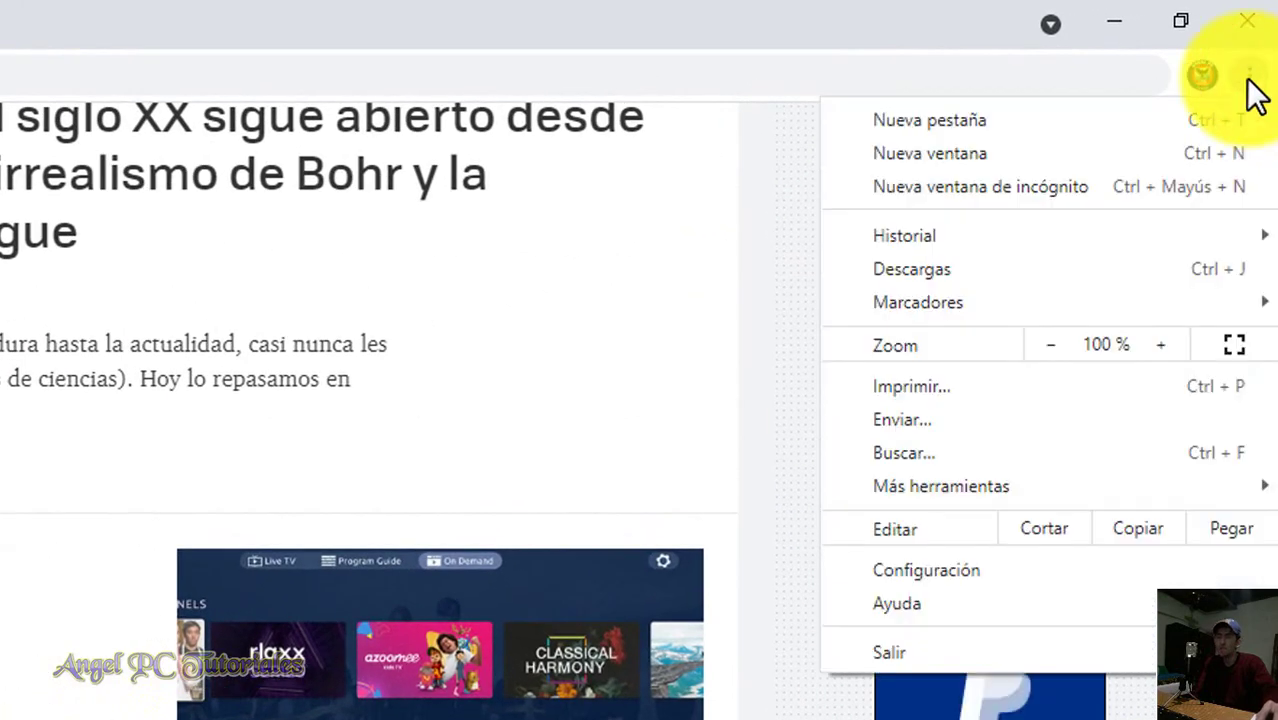
mouse_move(966, 479)
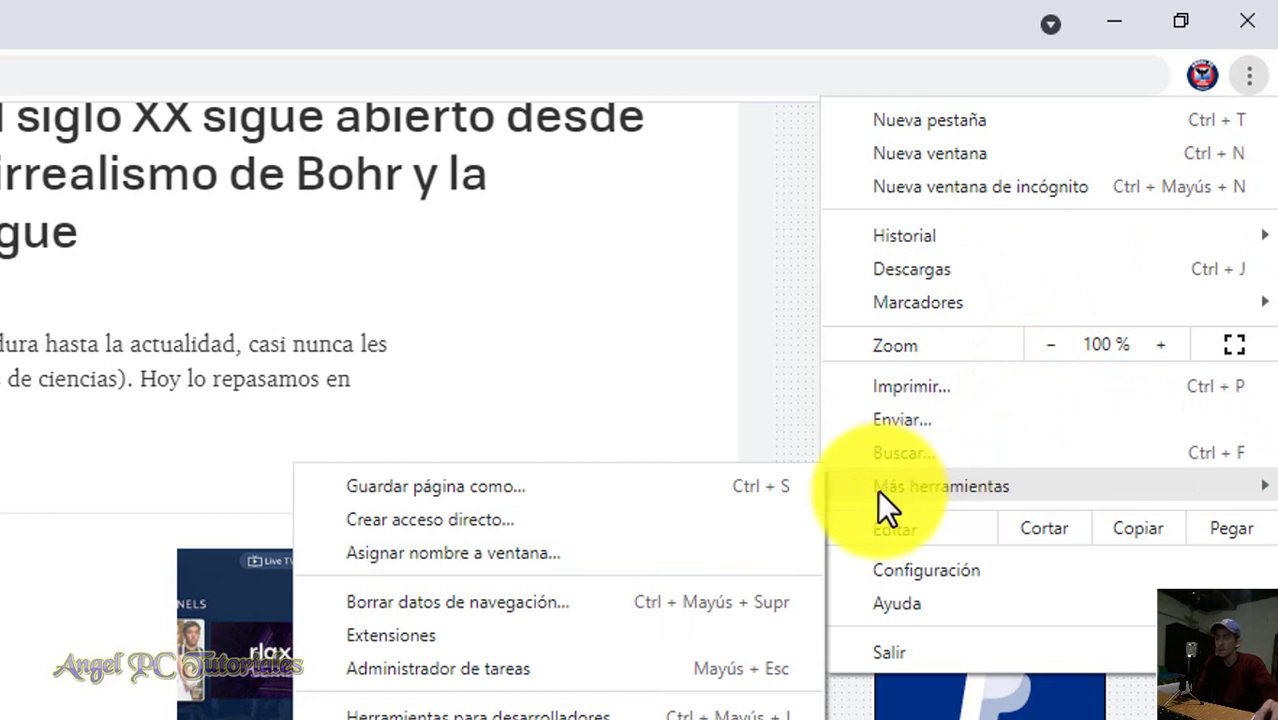
left_click(521, 664)
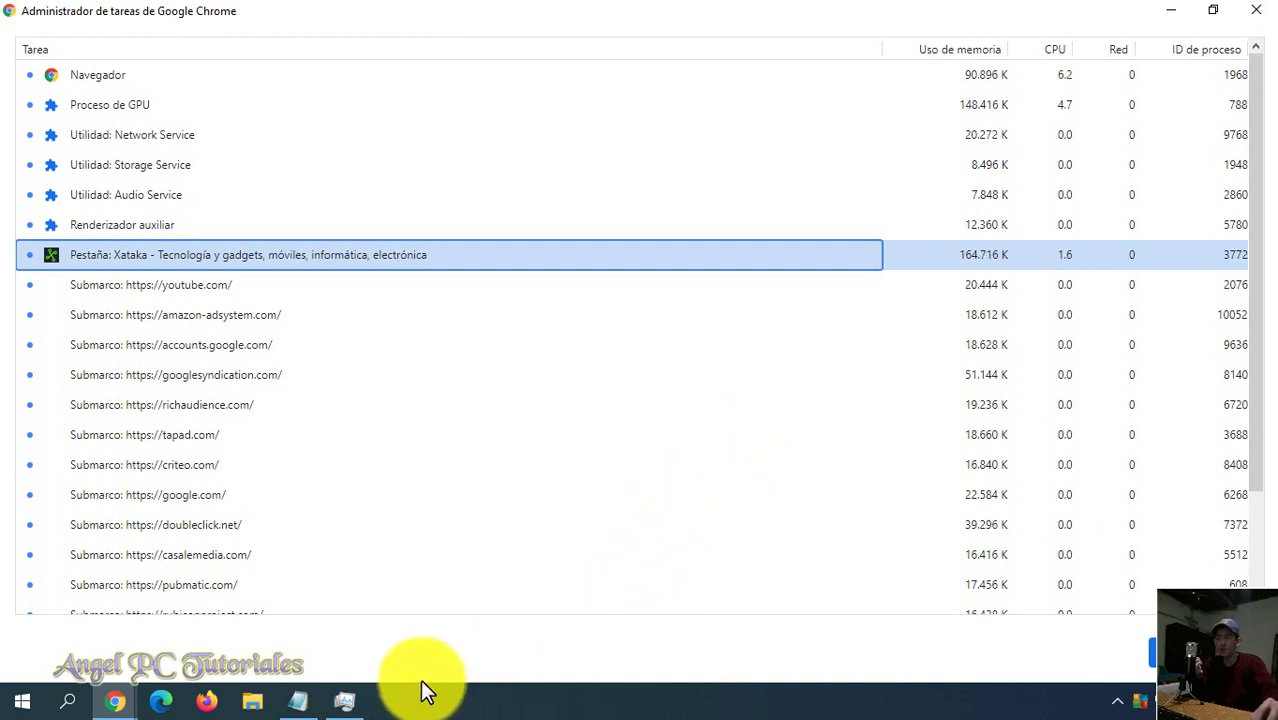
left_click(345, 705)
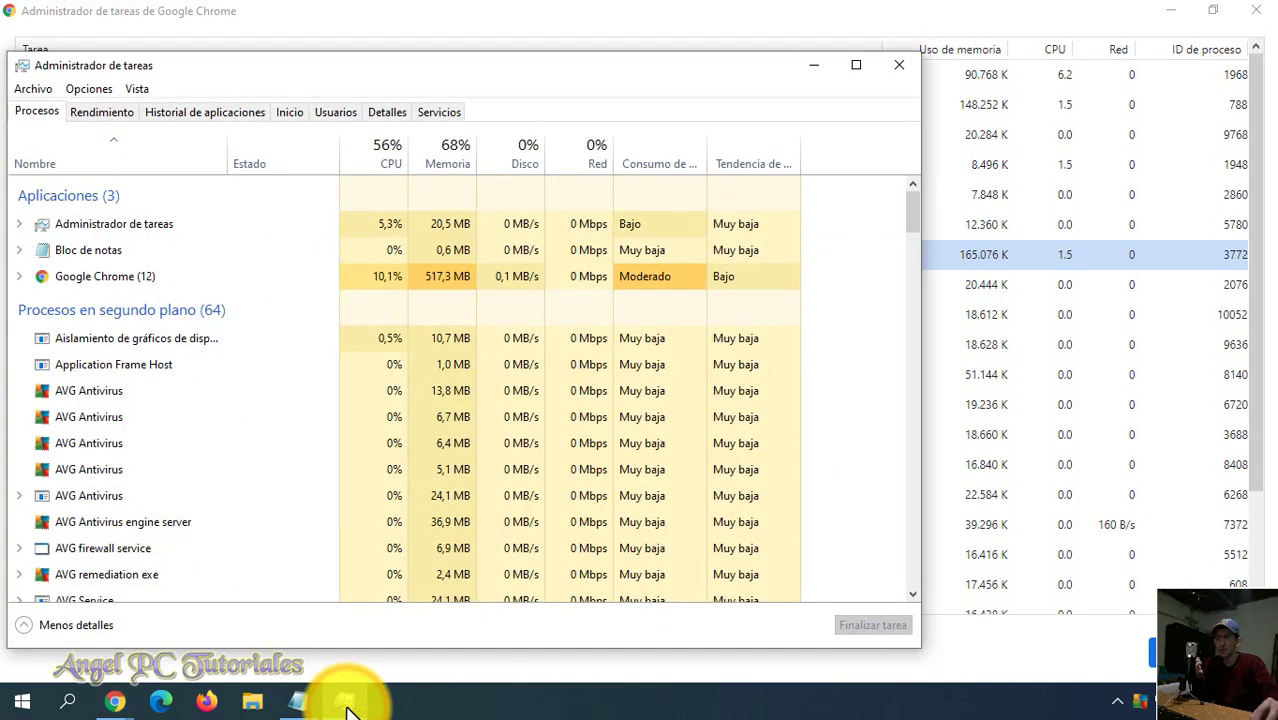
left_click(344, 703)
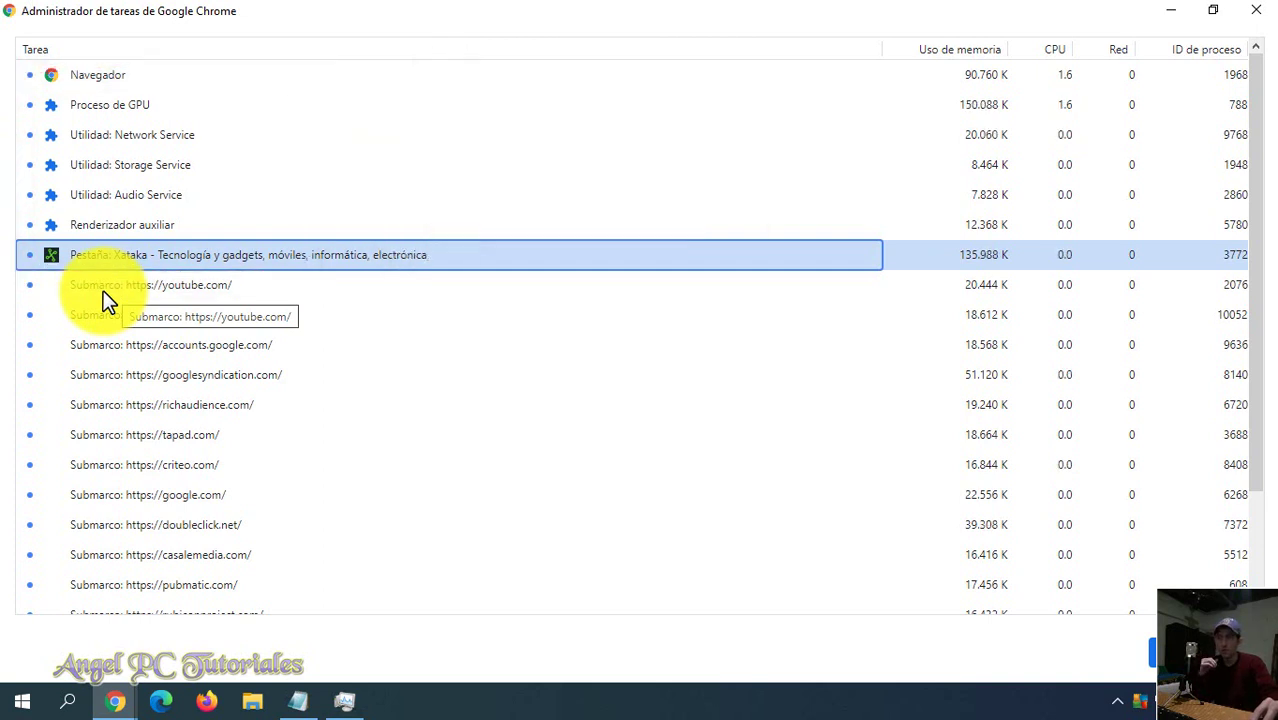
Step: End all subframe processes in Chrome's task manager, from youtube.com through 2mdn.net, leaving the Xataka tab running
left_click(104, 291)
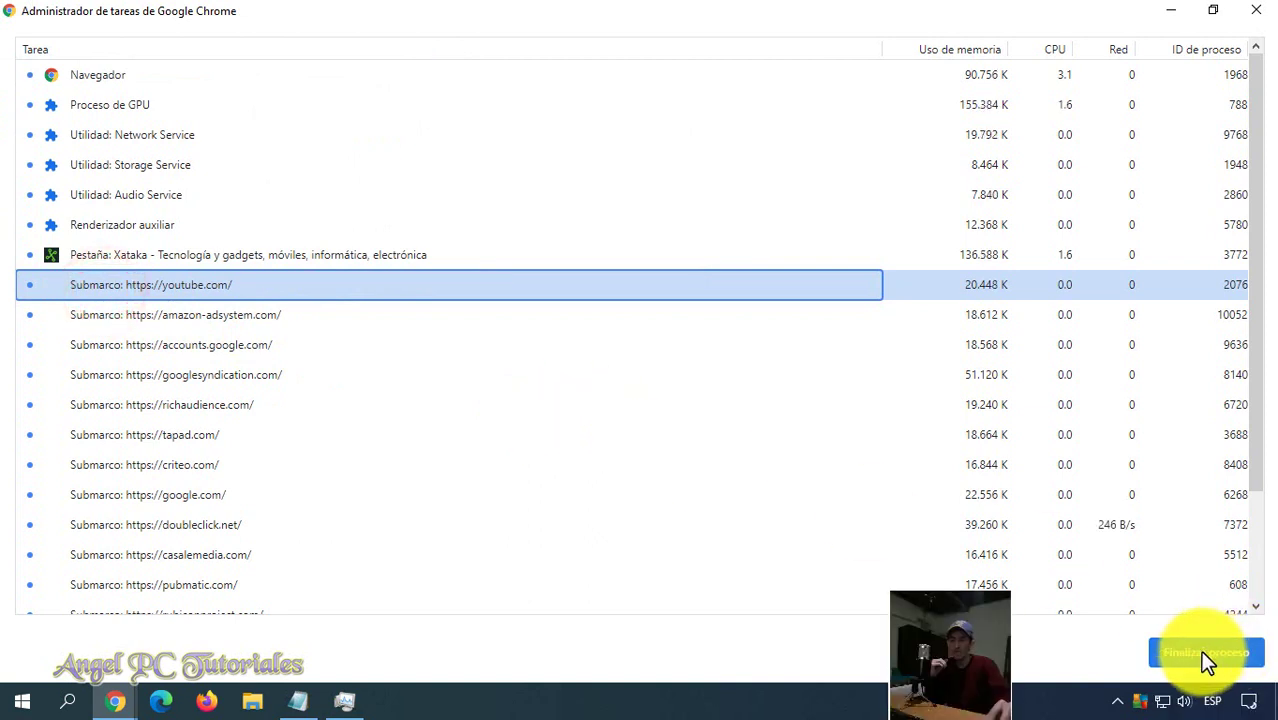
left_click(1205, 656)
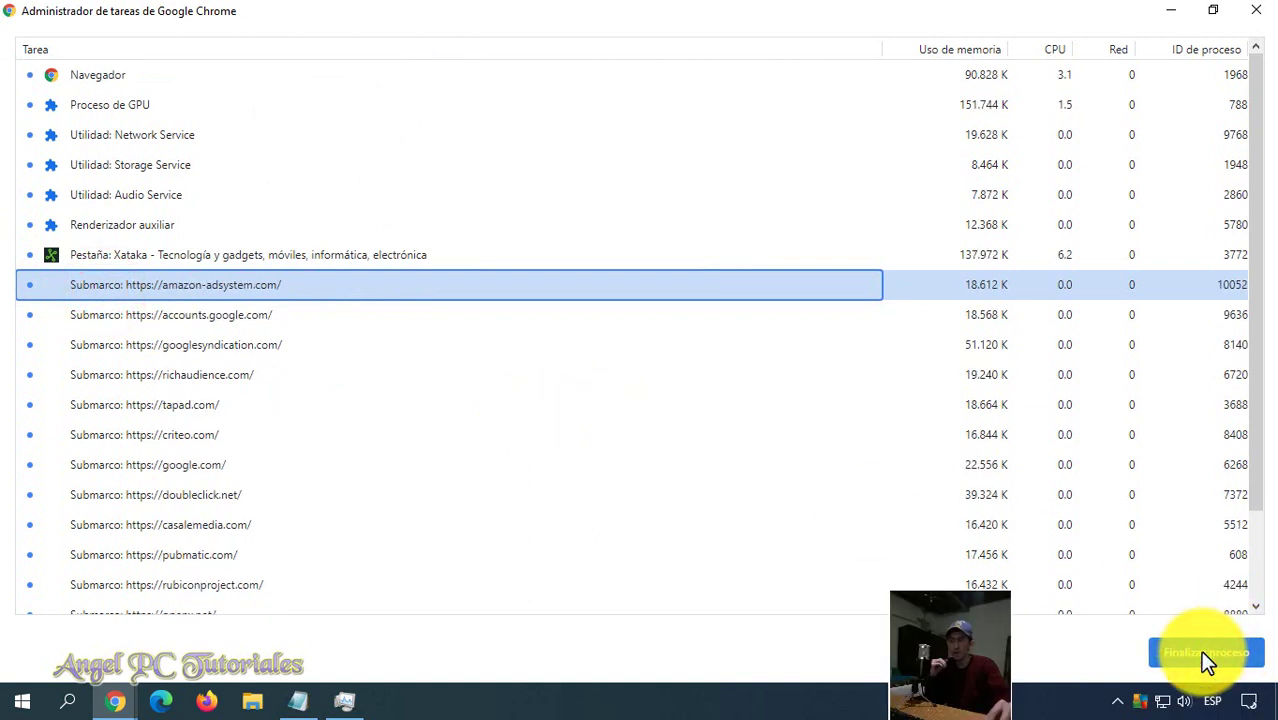
left_click(1205, 655)
left_click(1205, 655)
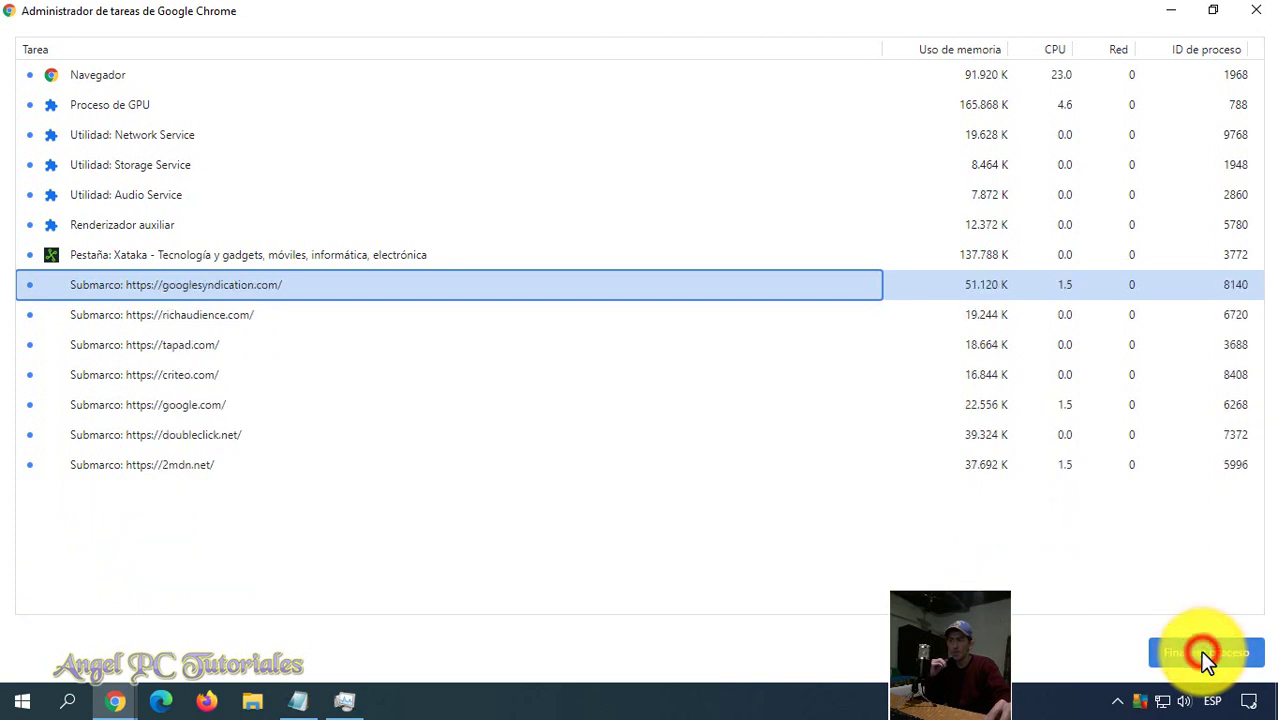
left_click(1205, 655)
left_click(1205, 655)
left_click(1205, 655)
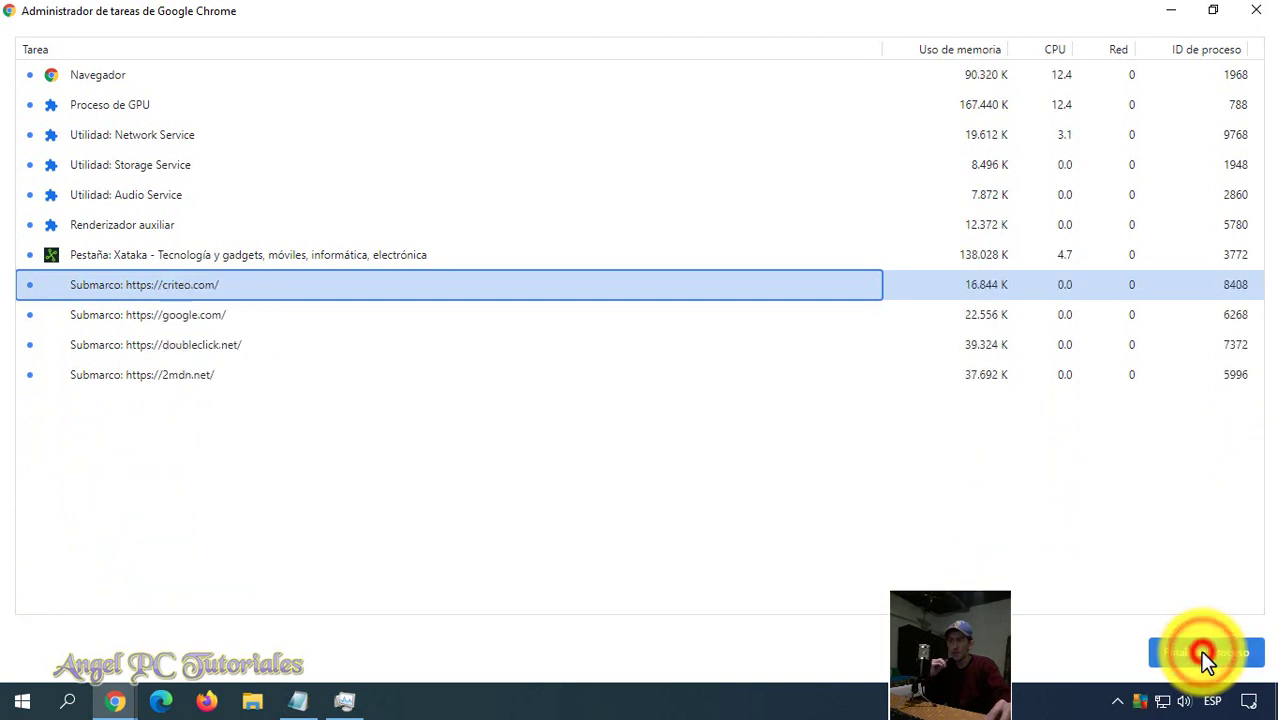
left_click(1205, 655)
left_click(1205, 655)
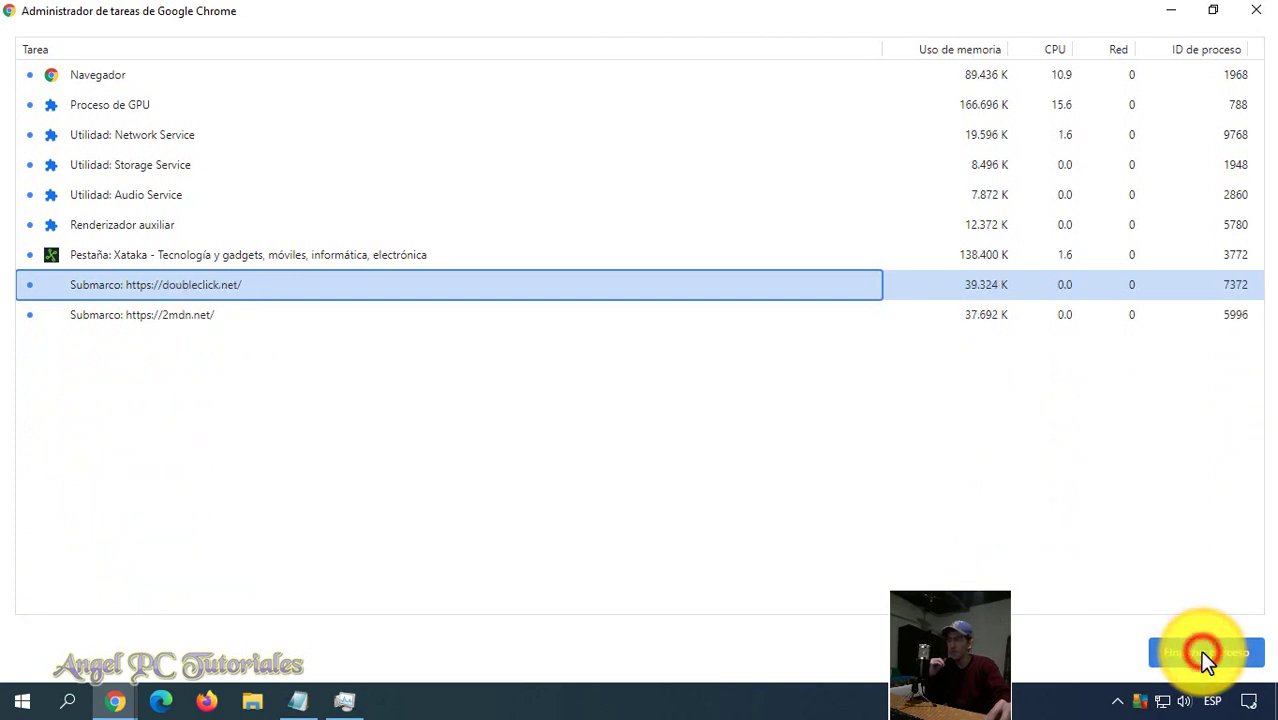
left_click(1205, 655)
left_click(1162, 504)
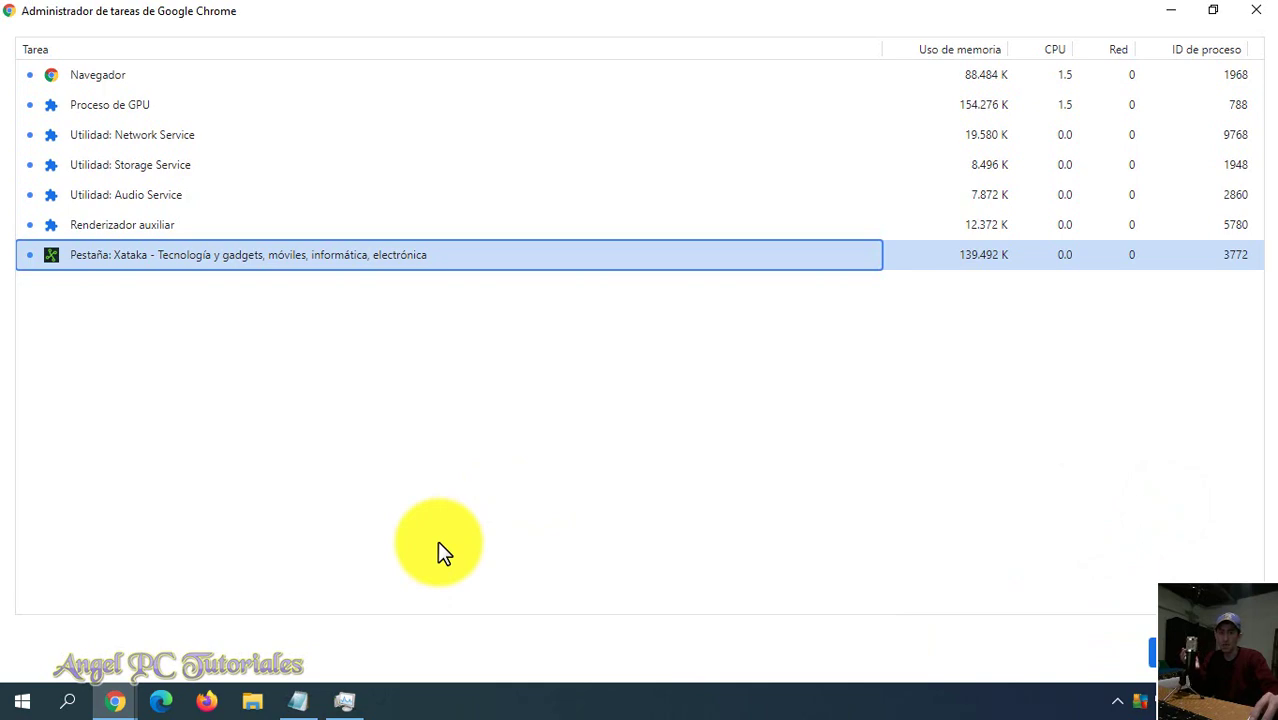
Step: Check Chrome's resource use in the Windows Task Manager, and close Chrome's task manager and the browser window
left_click(344, 703)
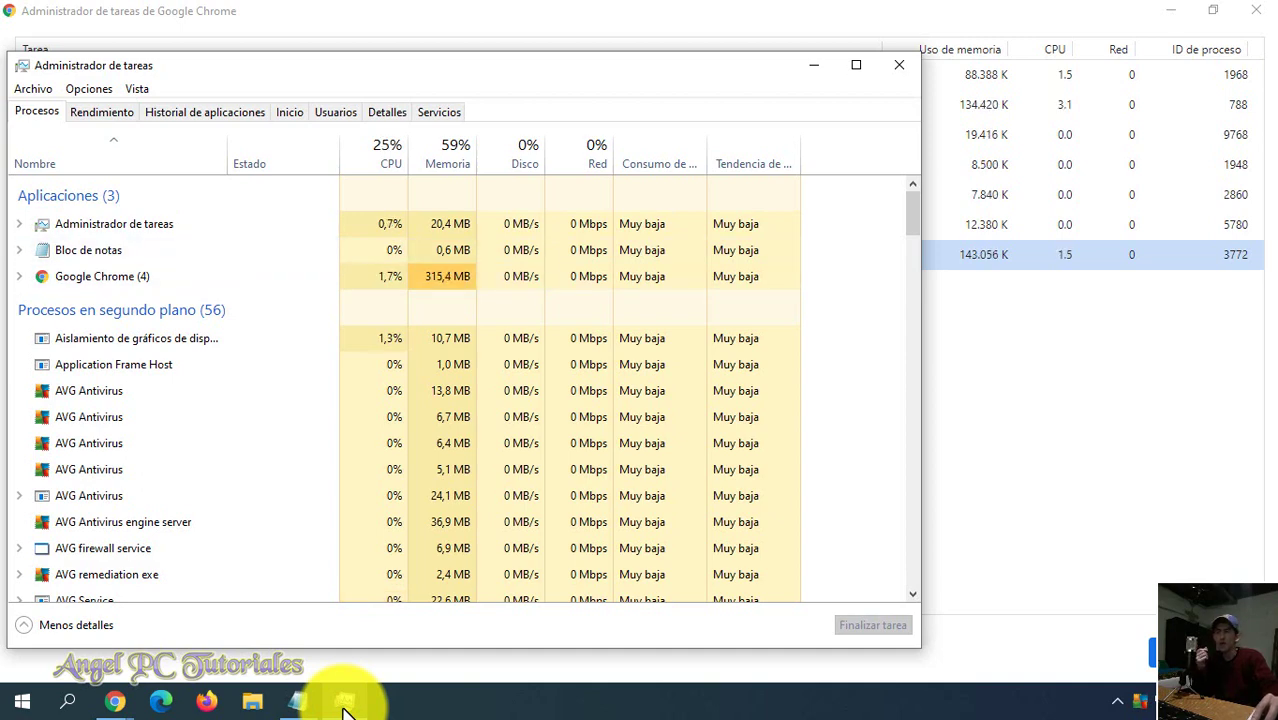
left_click(343, 703)
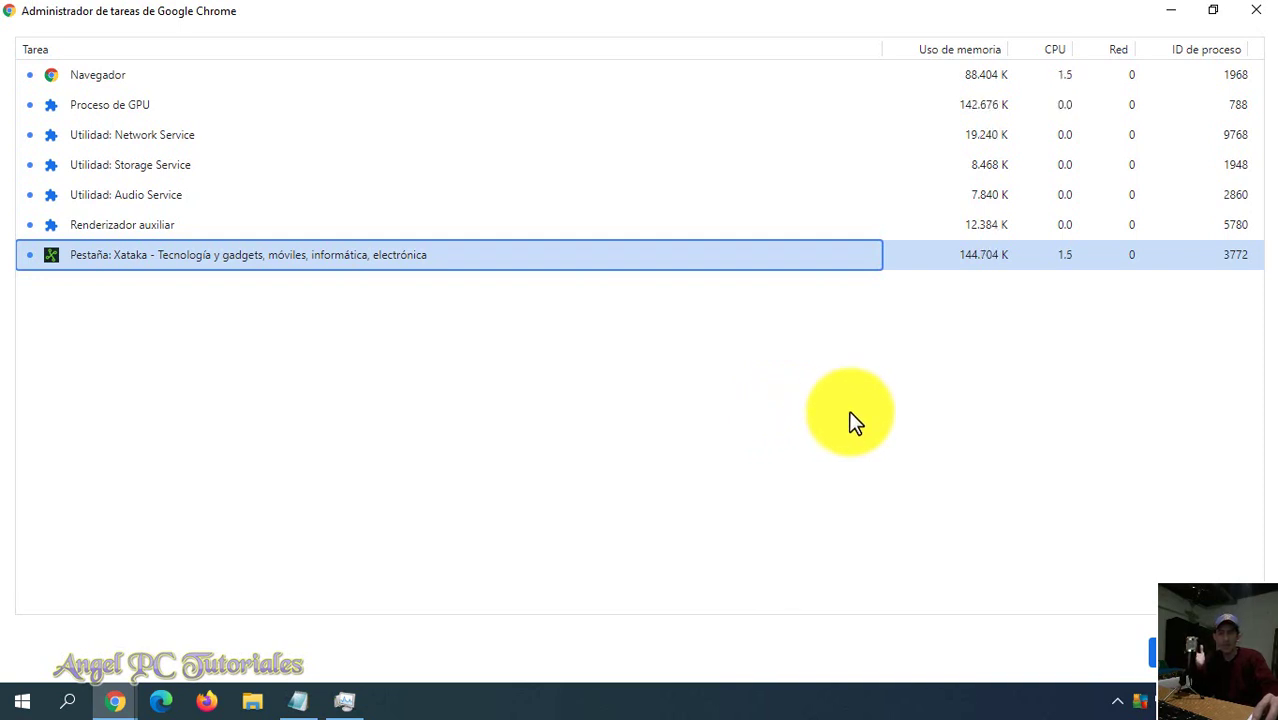
left_click(1262, 18)
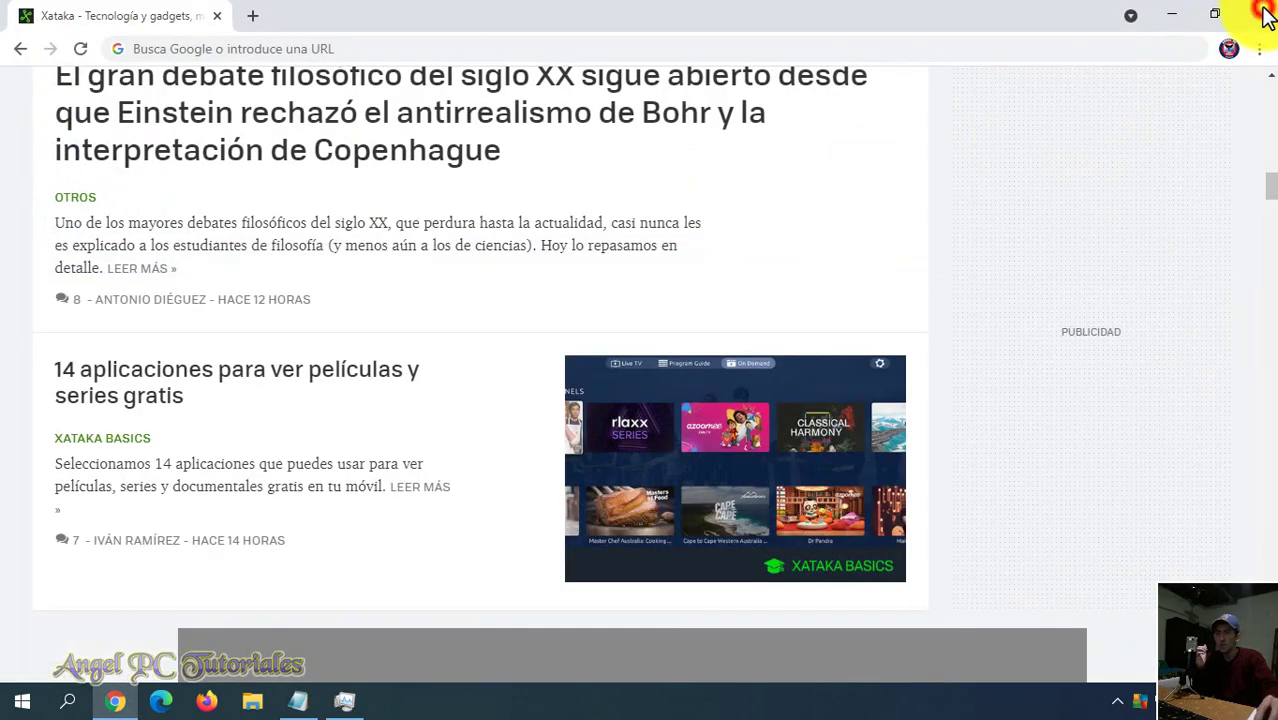
left_click(1265, 15)
left_click(706, 376)
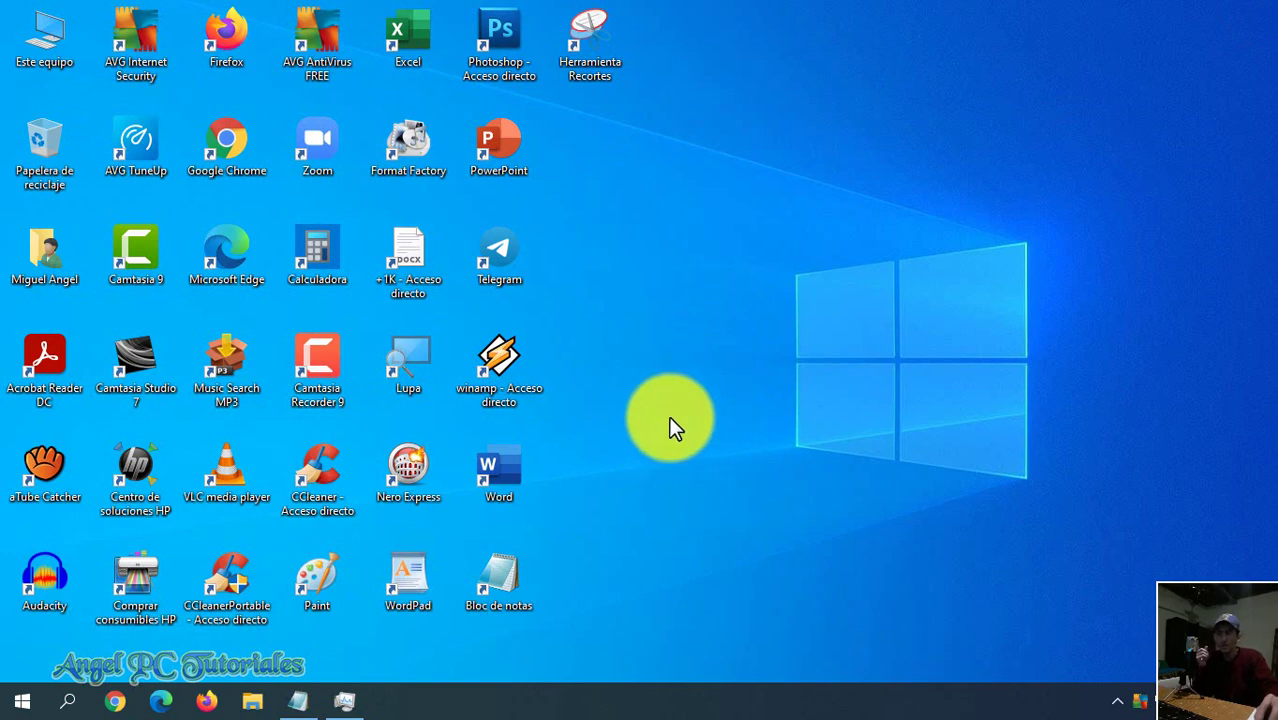
mouse_move(226, 163)
left_mouse_down()
mouse_move(252, 194)
mouse_move(222, 156)
mouse_move(271, 162)
mouse_move(244, 161)
left_mouse_up()
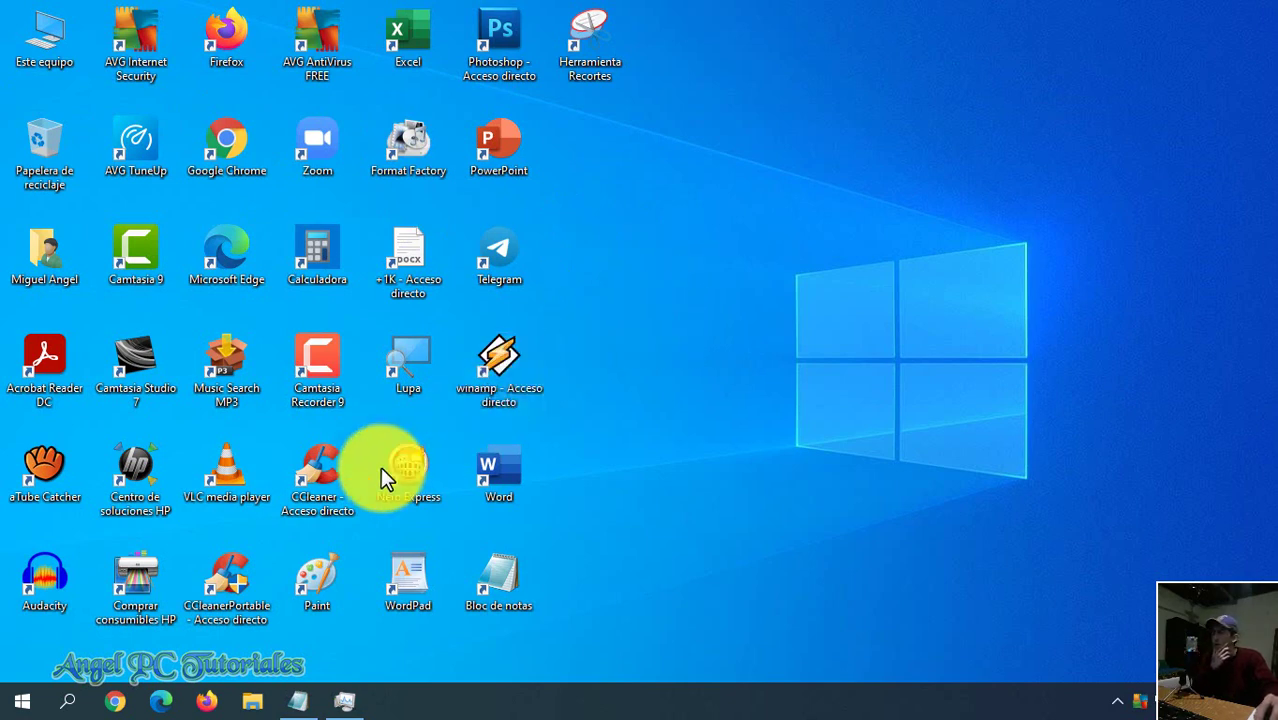
Step: Search Windows for "chrome" and follow the Google Chrome shortcut's file location to the chrome application in its Application folder
left_click(70, 705)
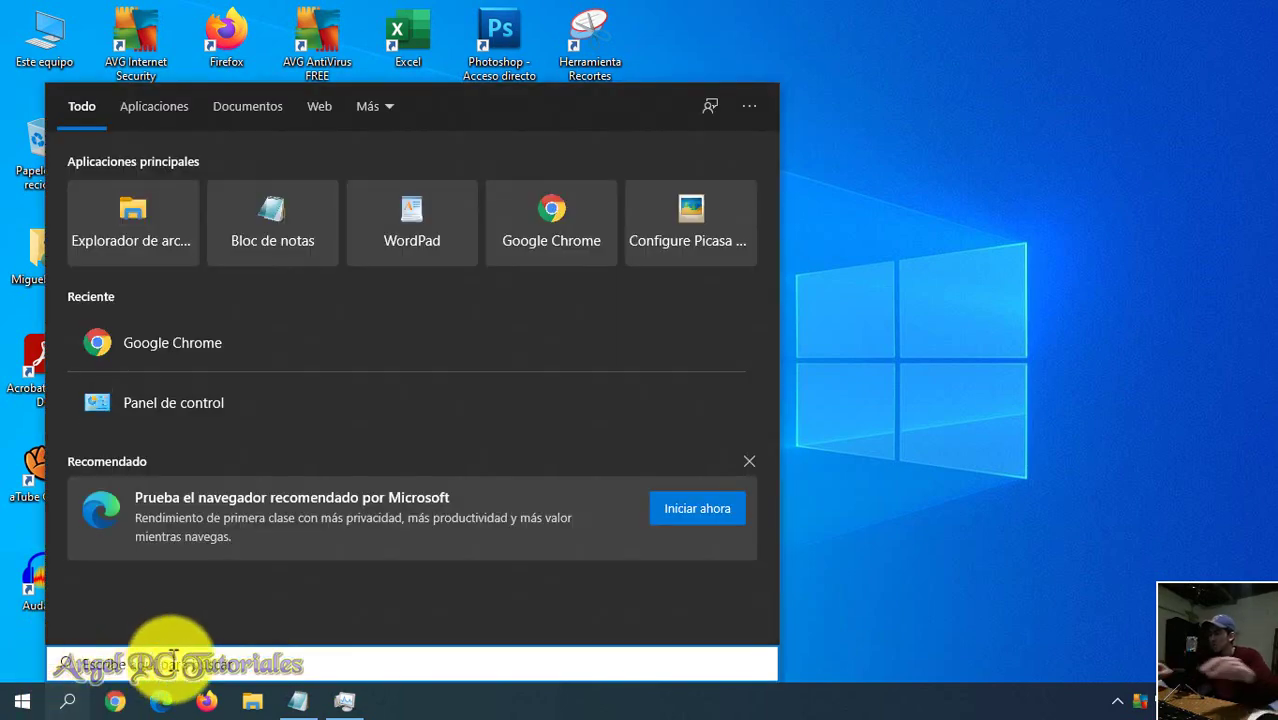
type("chrome")
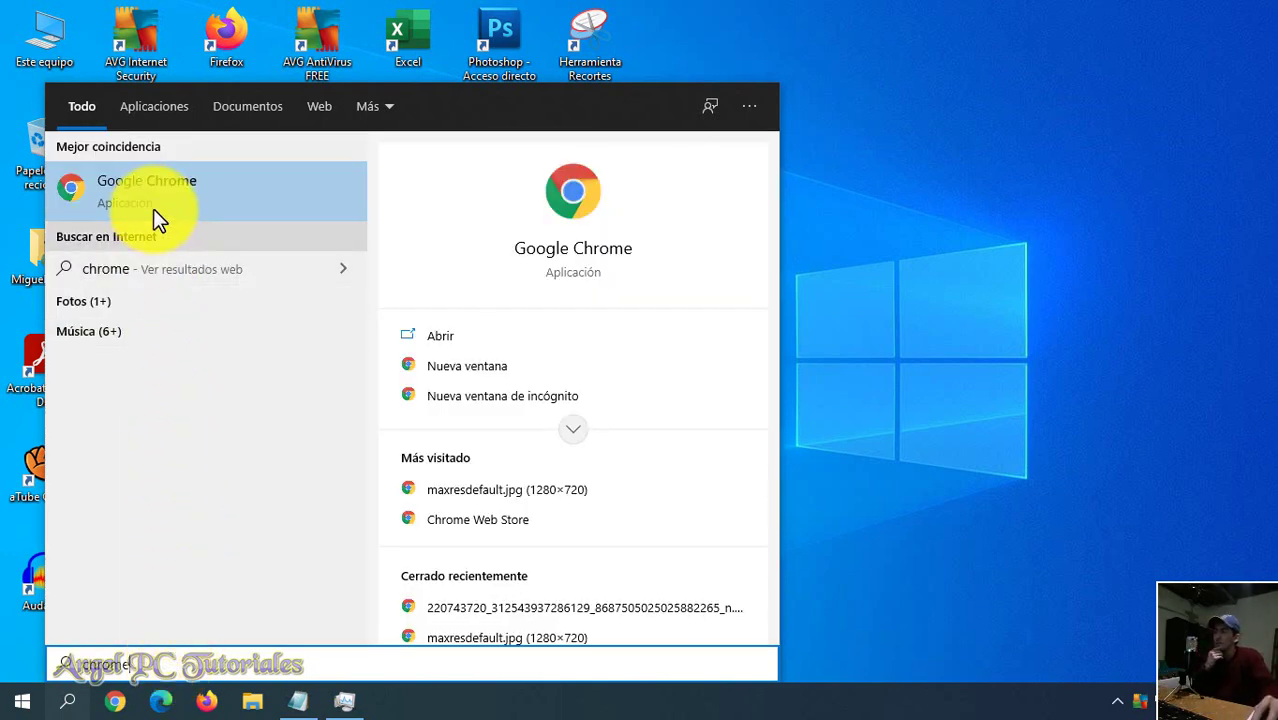
right_click(158, 181)
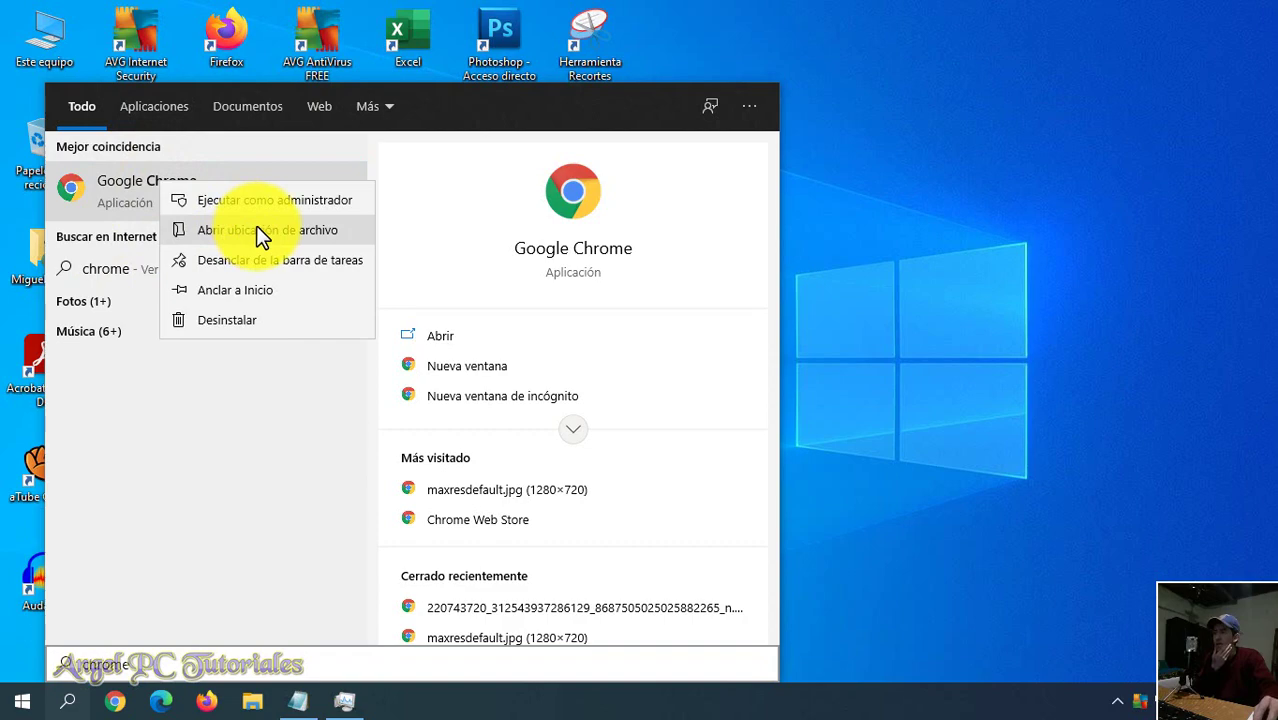
left_click(257, 228)
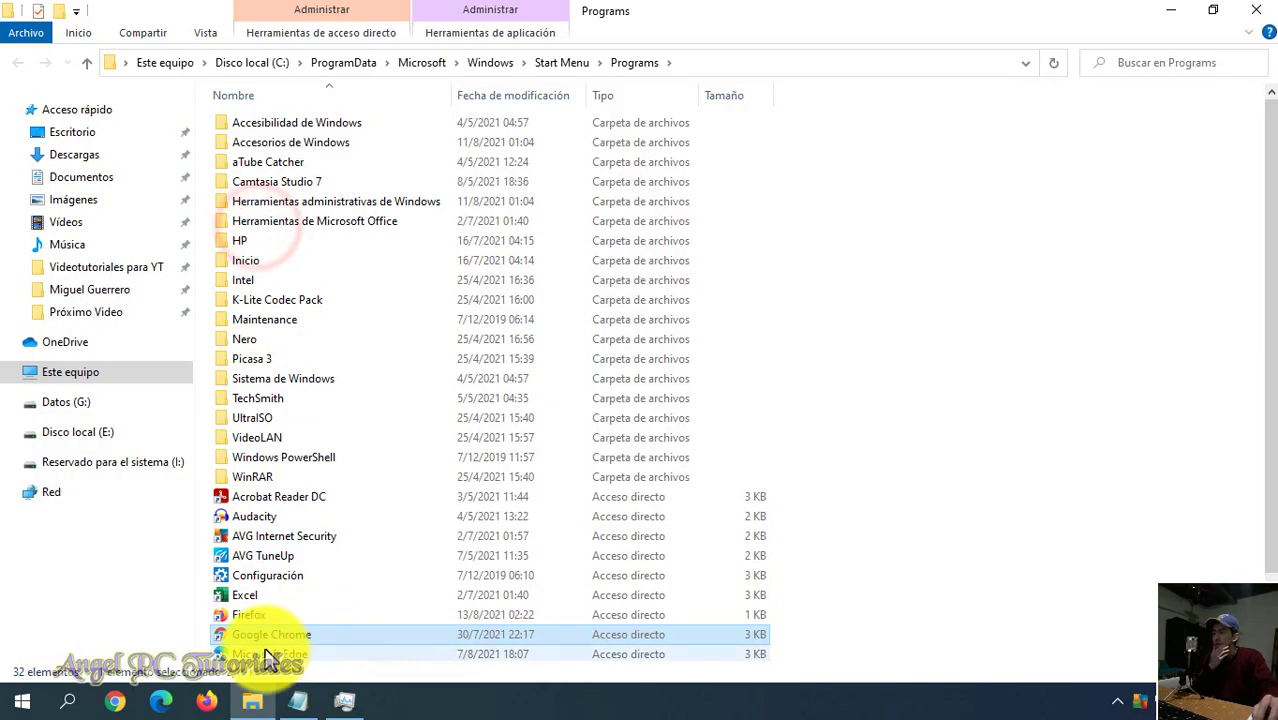
right_click(279, 633)
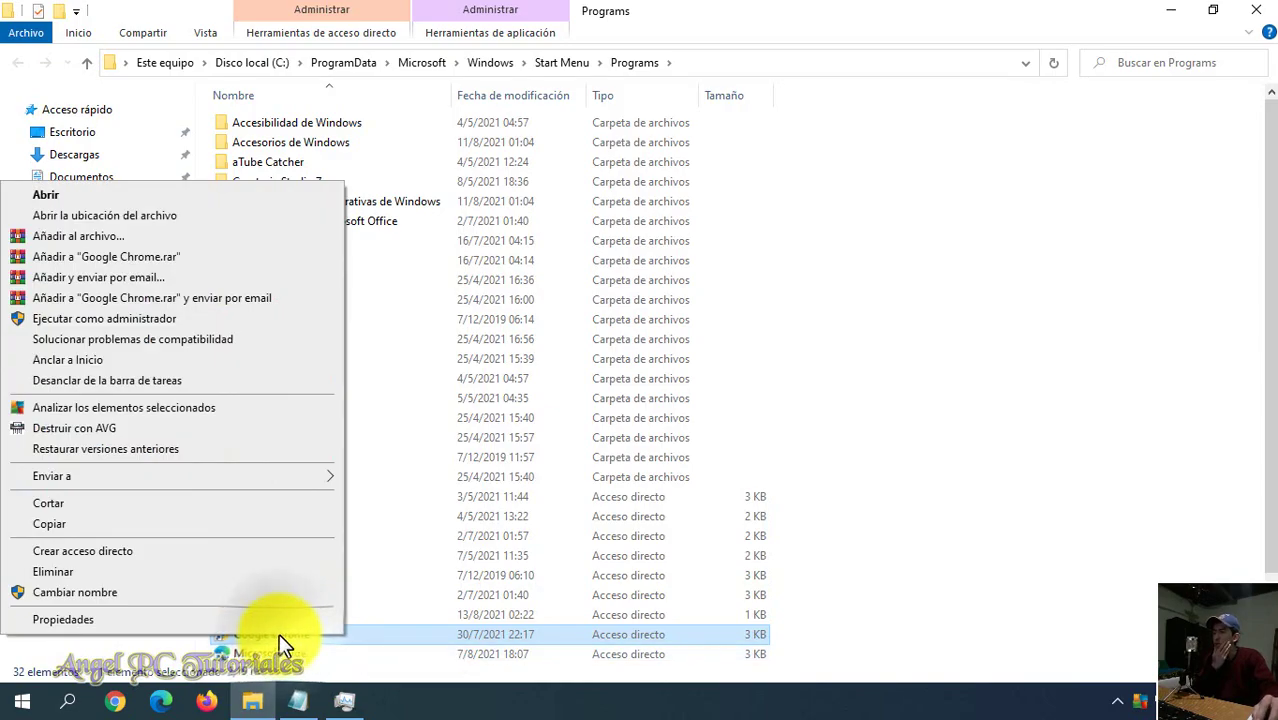
left_click(167, 230)
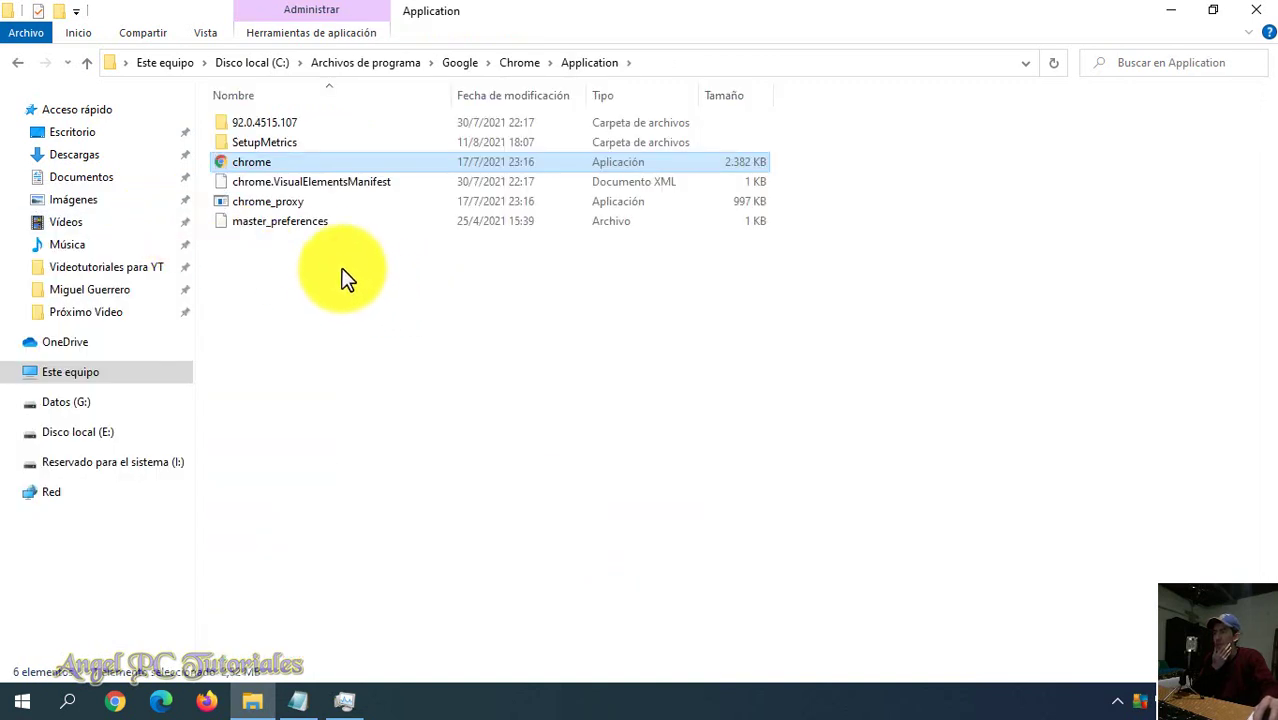
Step: Create a desktop shortcut to the chrome application and close the folder window
right_click(273, 166)
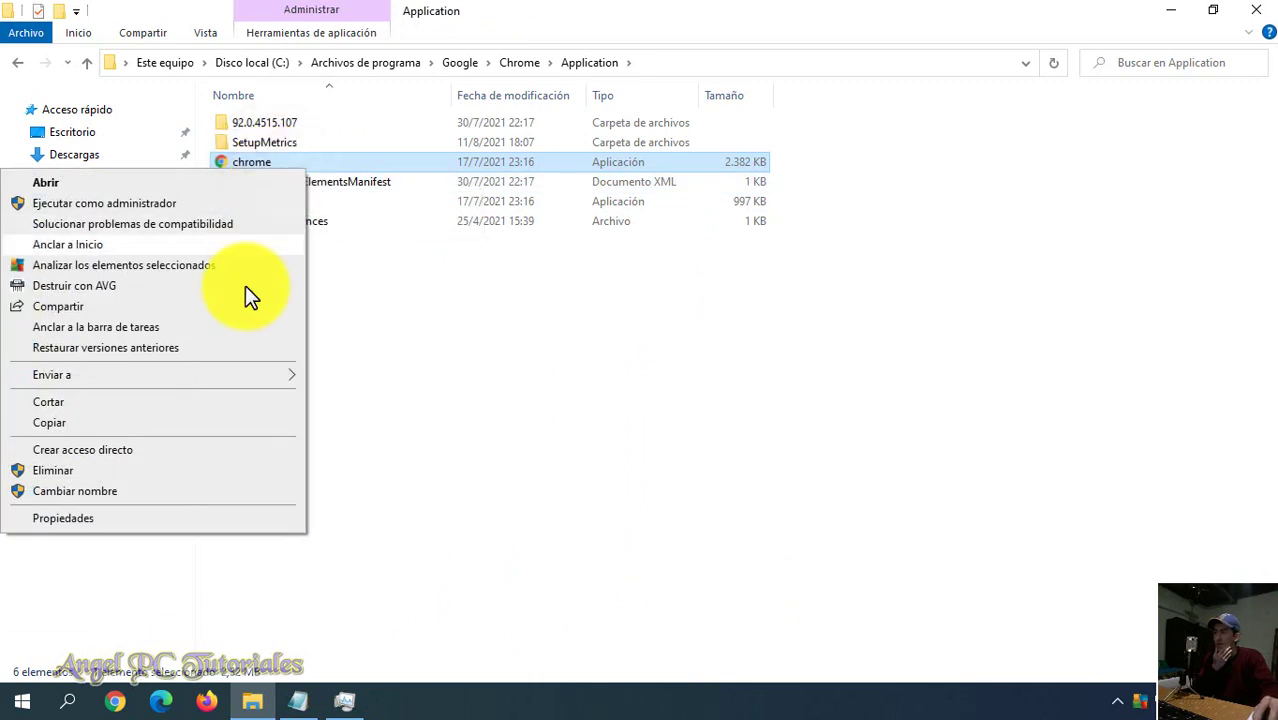
mouse_move(252, 378)
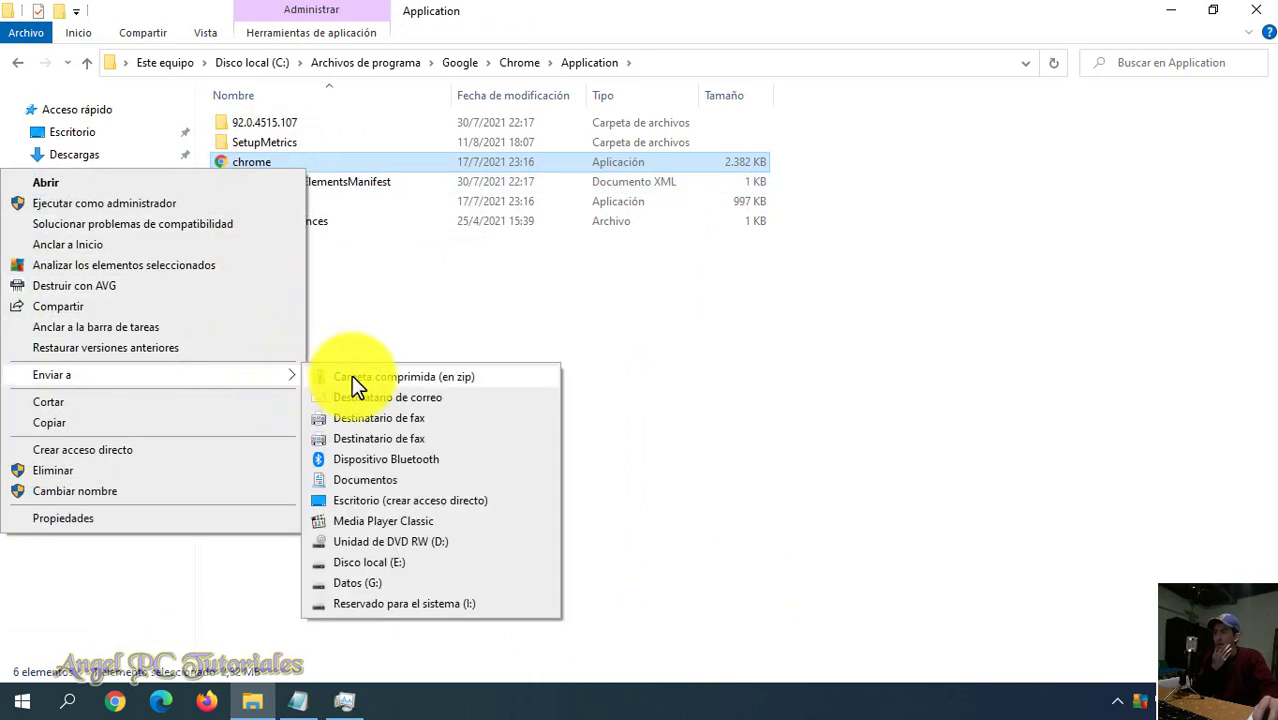
left_click(420, 500)
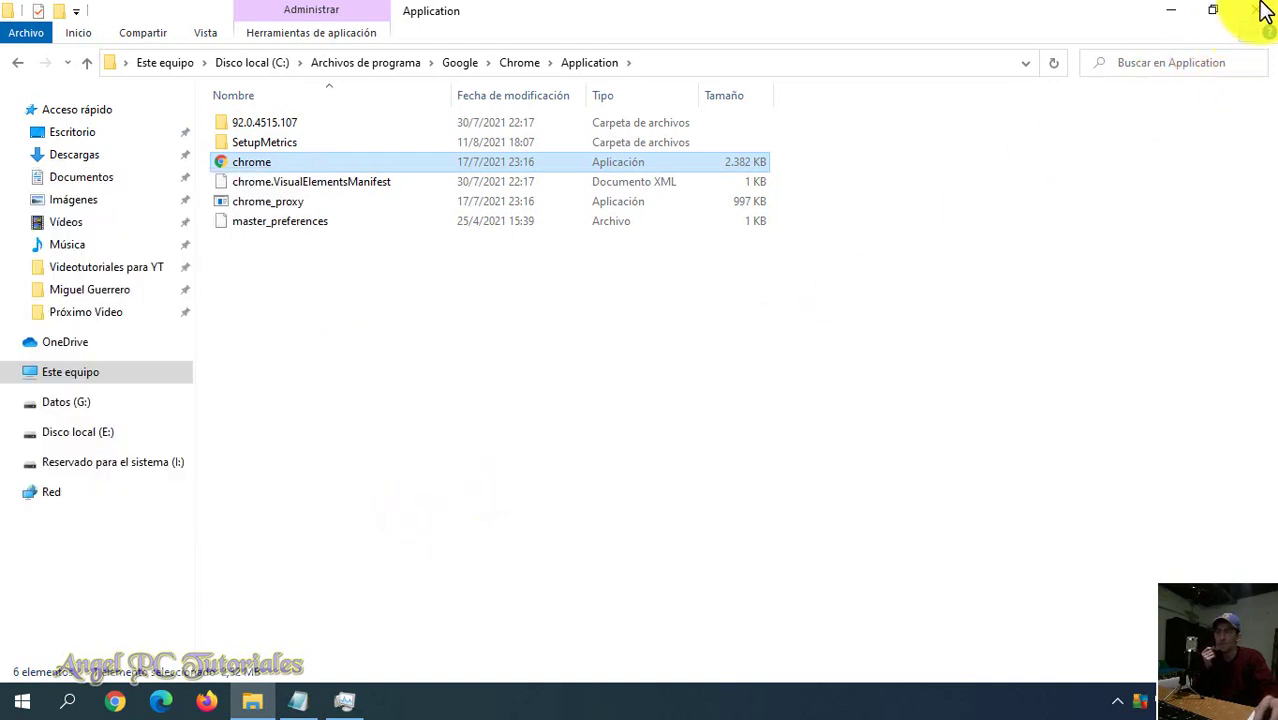
left_click(1256, 10)
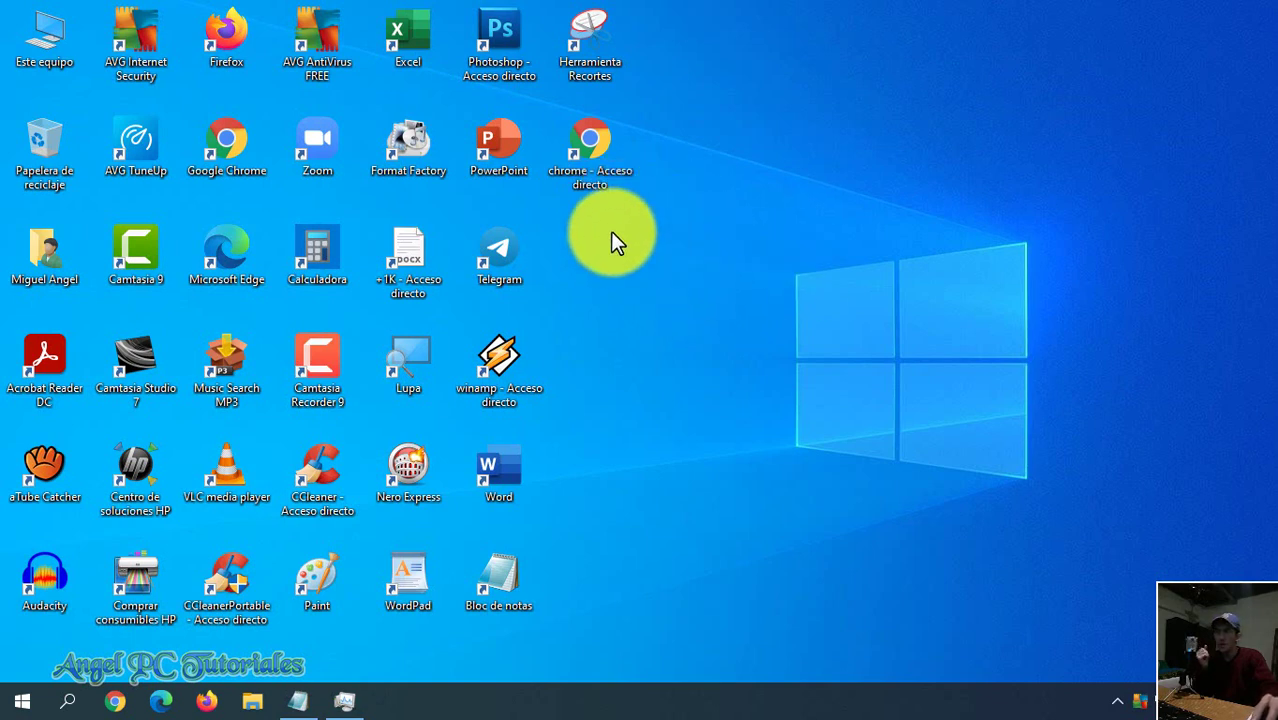
Step: Open the properties of the "chrome - Acceso directo" desktop shortcut and add a space at the end of its target path
right_click(604, 160)
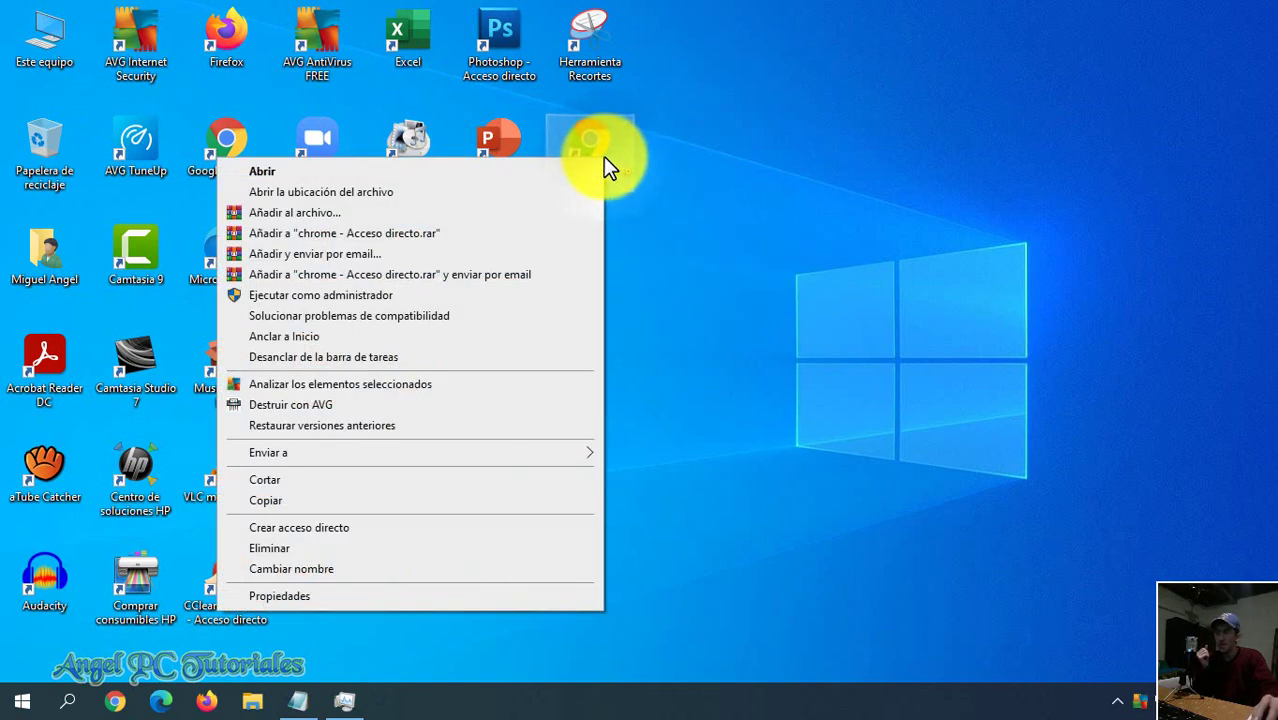
left_click(428, 595)
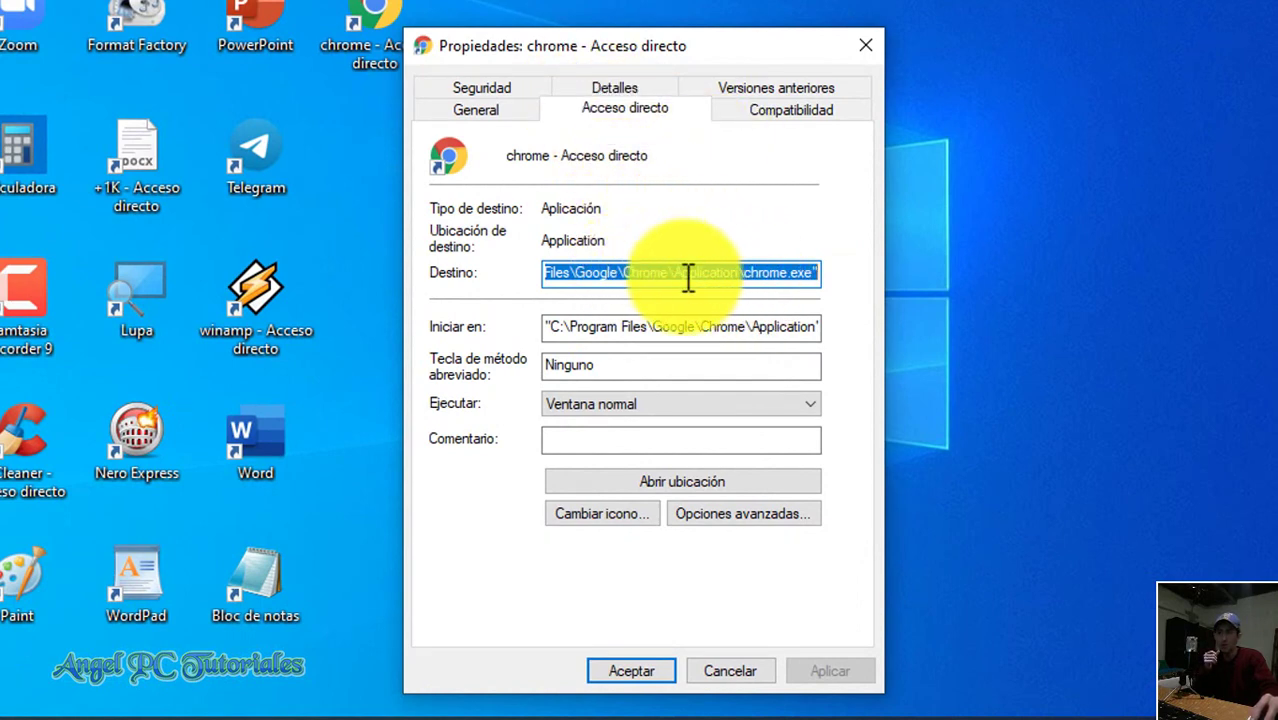
left_click(818, 272)
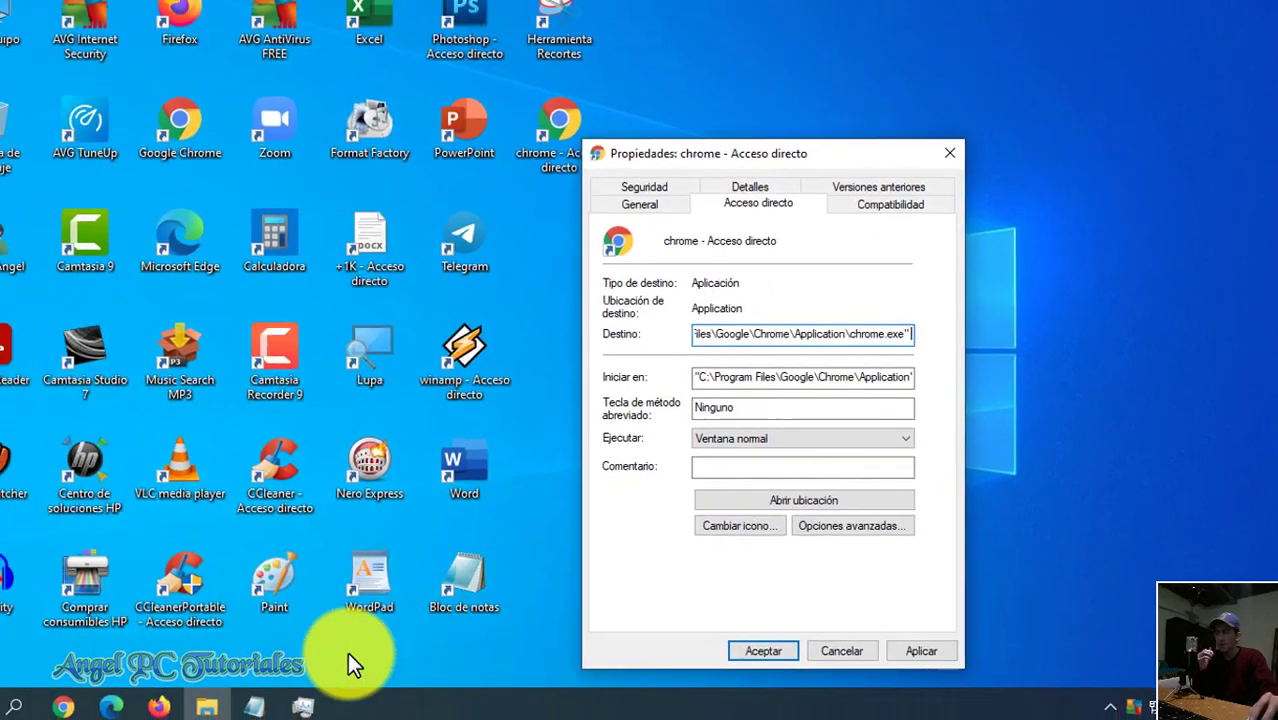
Step: Copy the text "-process-per-site" from the open Notepad note and minimize Notepad
left_click(254, 702)
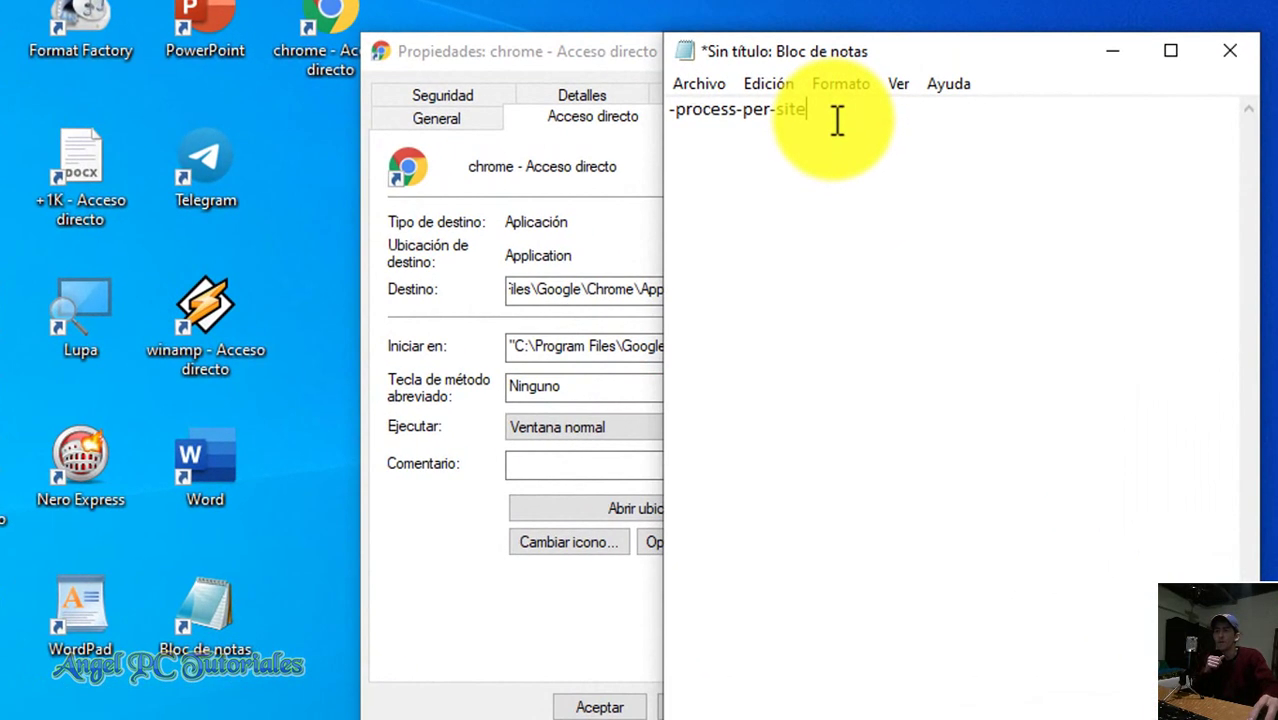
left_click(953, 221)
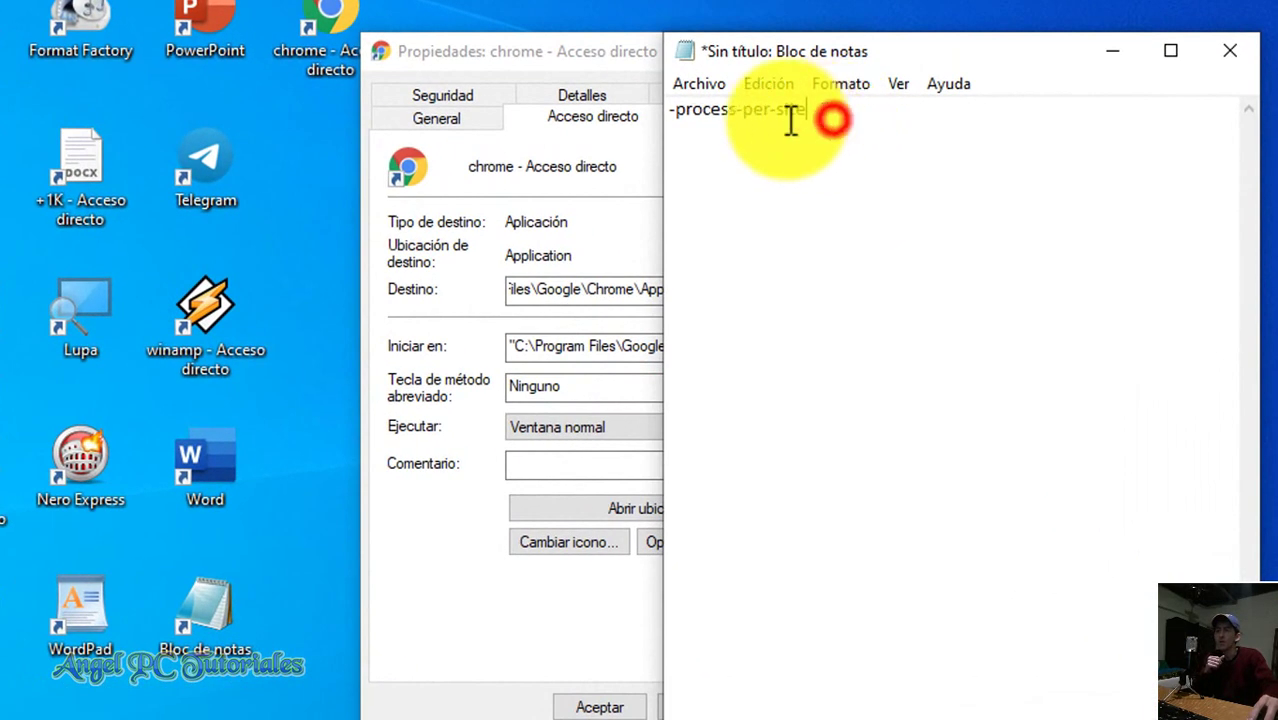
left_click_drag(790, 120, 665, 108)
key("ctrl+c")
right_click(722, 112)
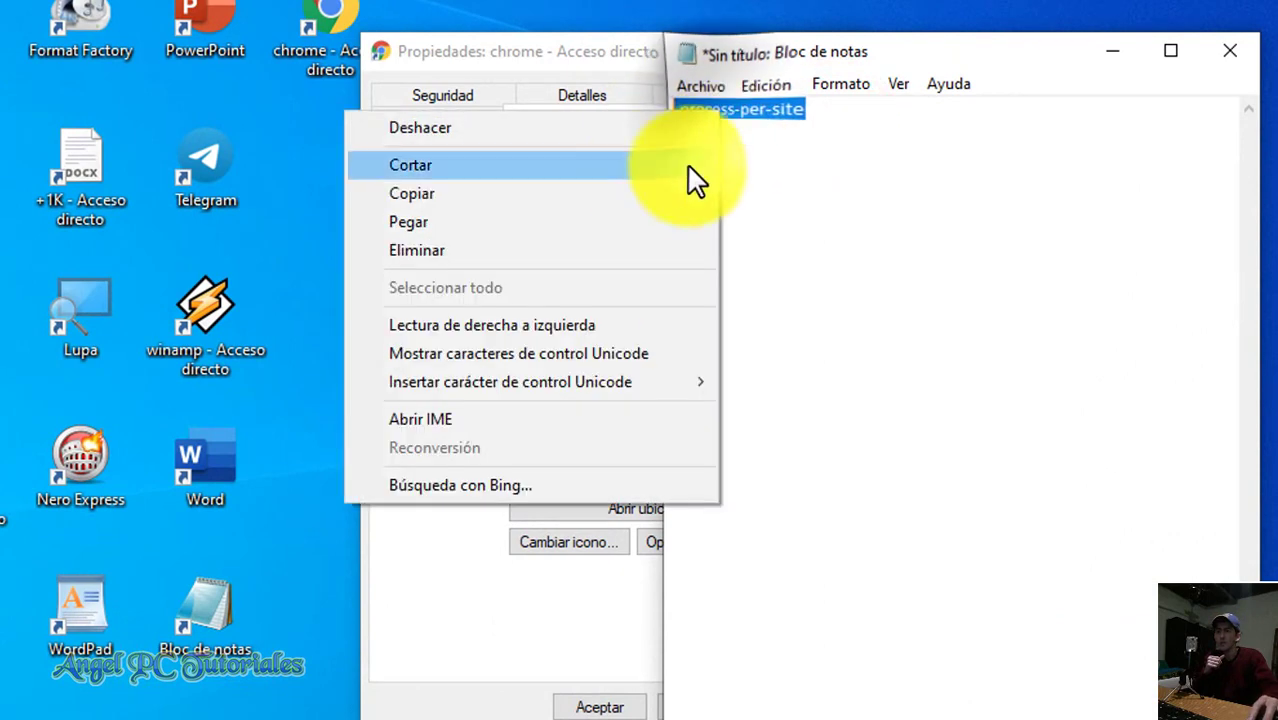
left_click(626, 191)
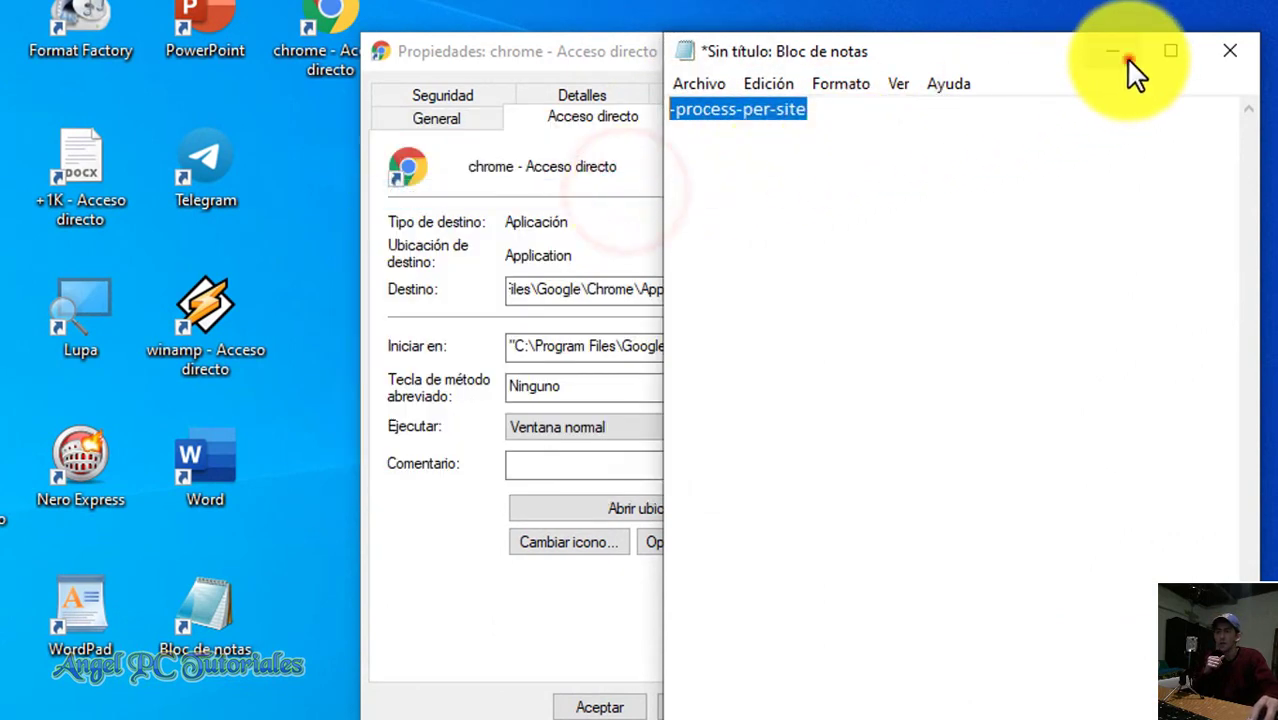
left_click(1125, 57)
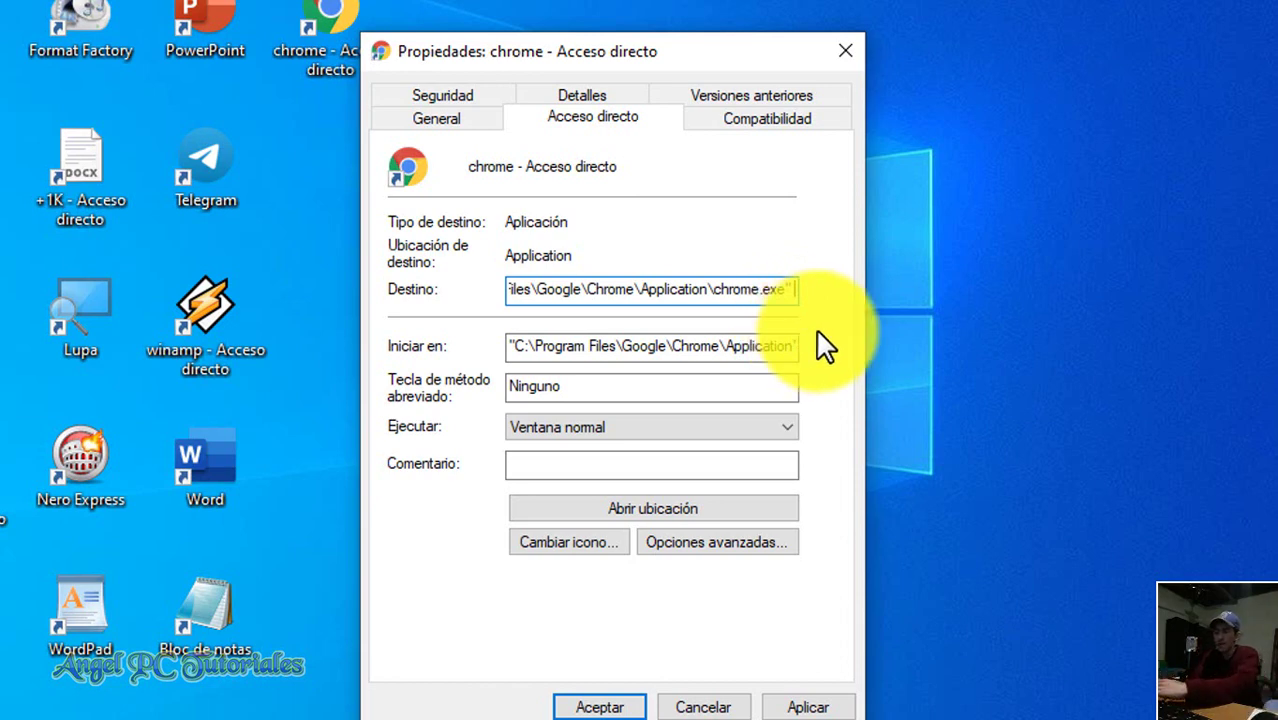
Step: Append -process-per-site to the end of the shortcut's target path, apply the change and close the properties
key("ctrl+v")
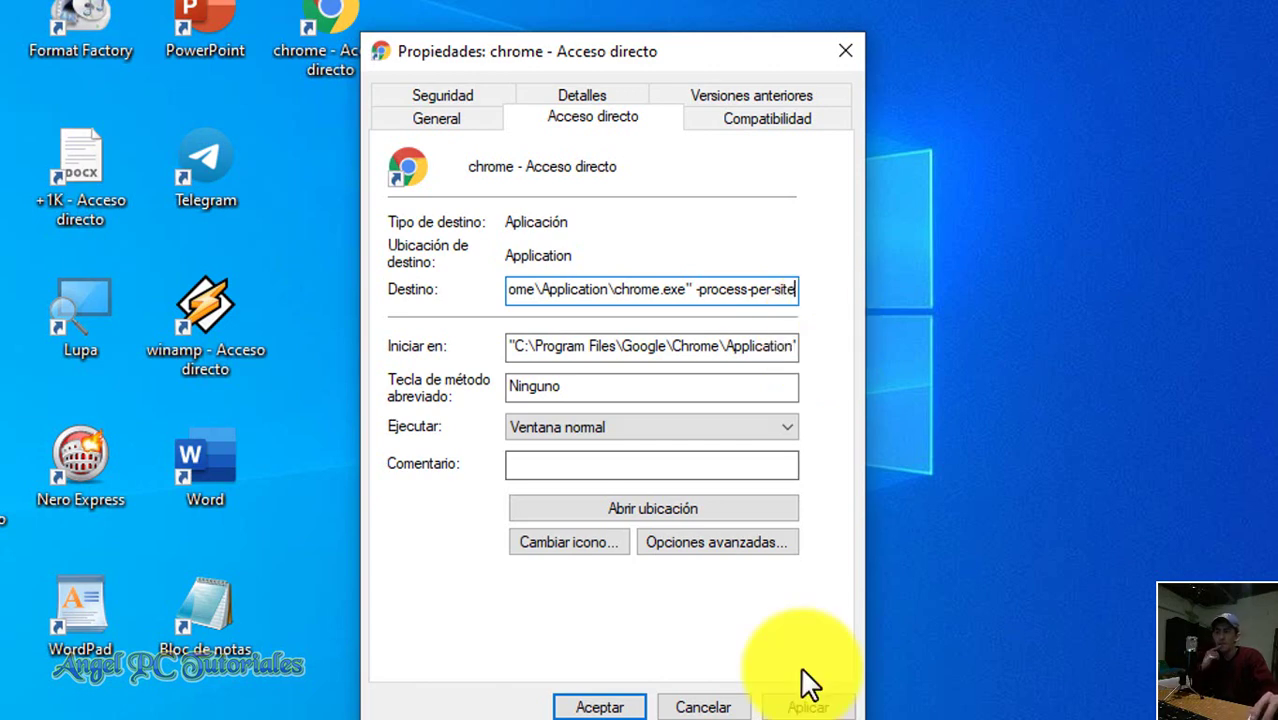
left_click(813, 709)
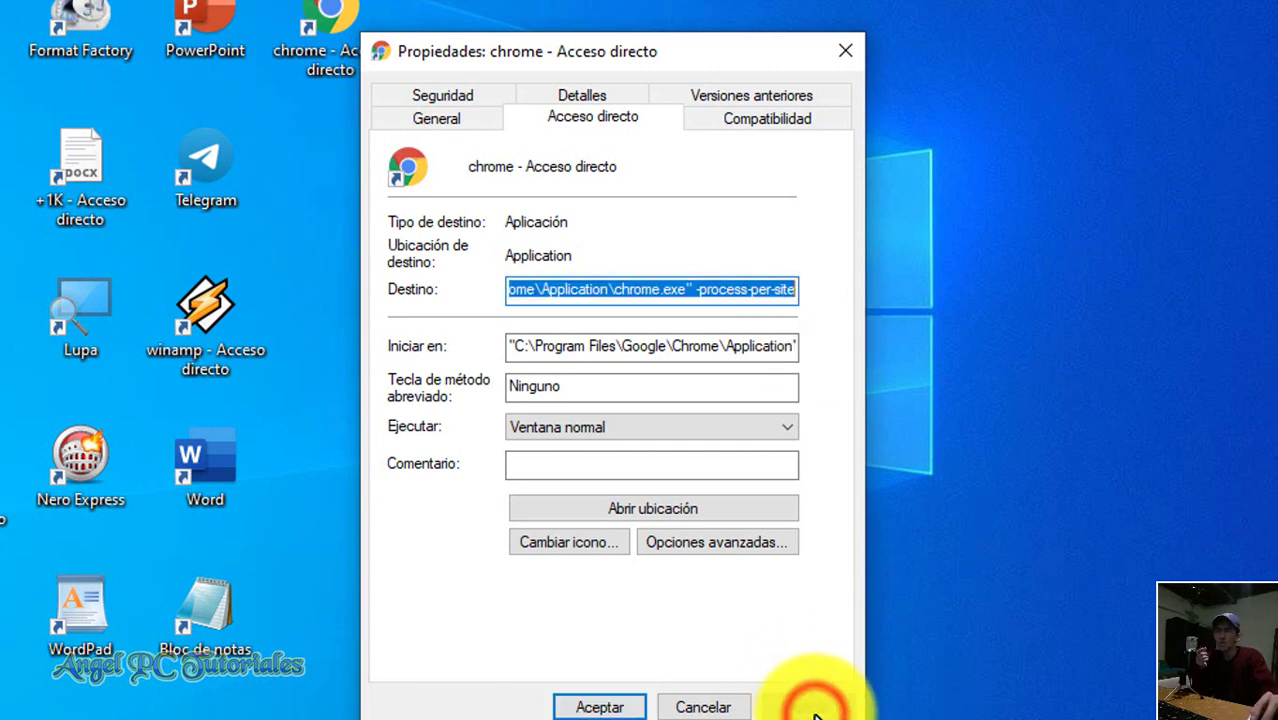
left_click(590, 707)
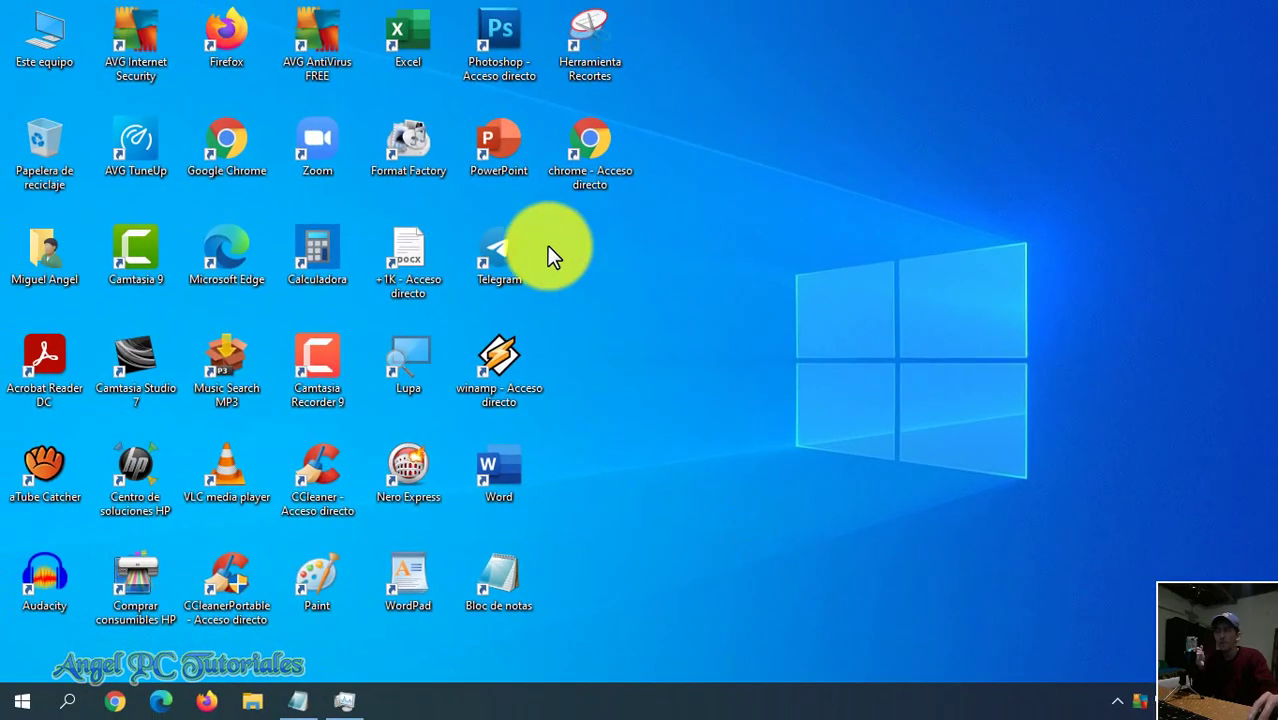
Step: Launch Chrome from the original "Google Chrome" desktop shortcut and go to YouTube through Google's apps list
right_click(229, 156)
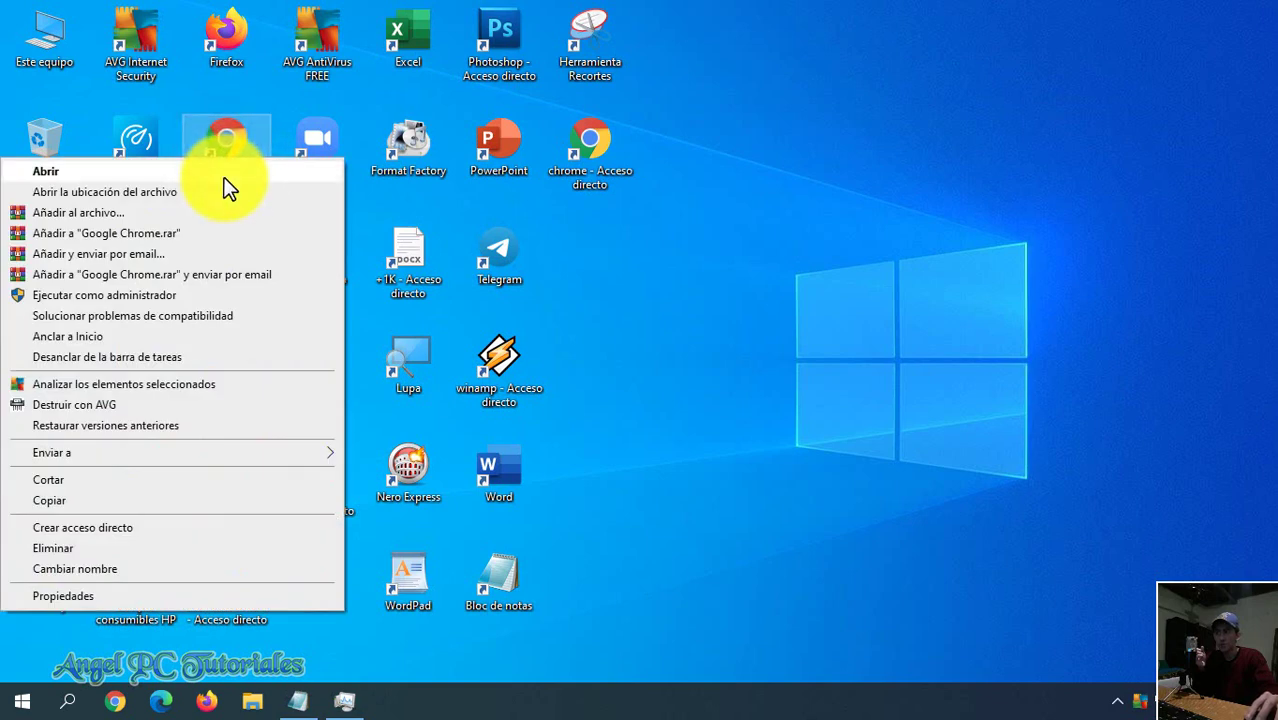
left_click(223, 176)
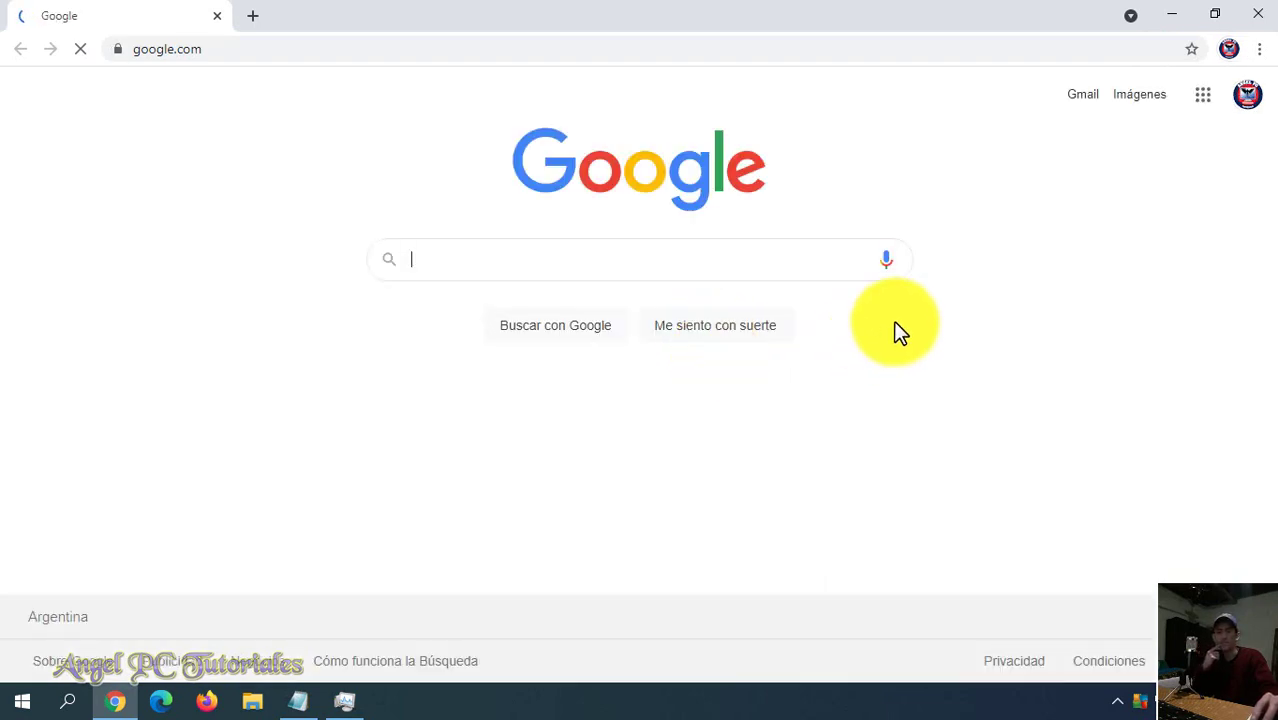
left_click(1201, 103)
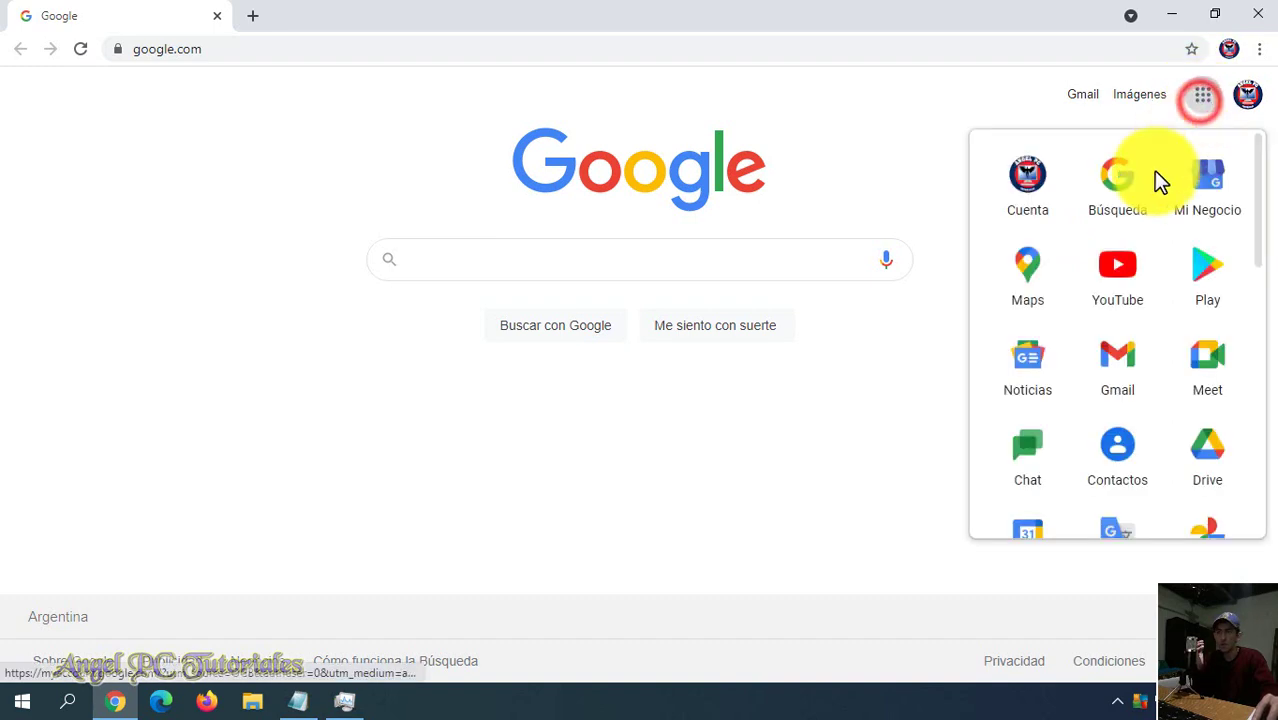
left_click(1130, 277)
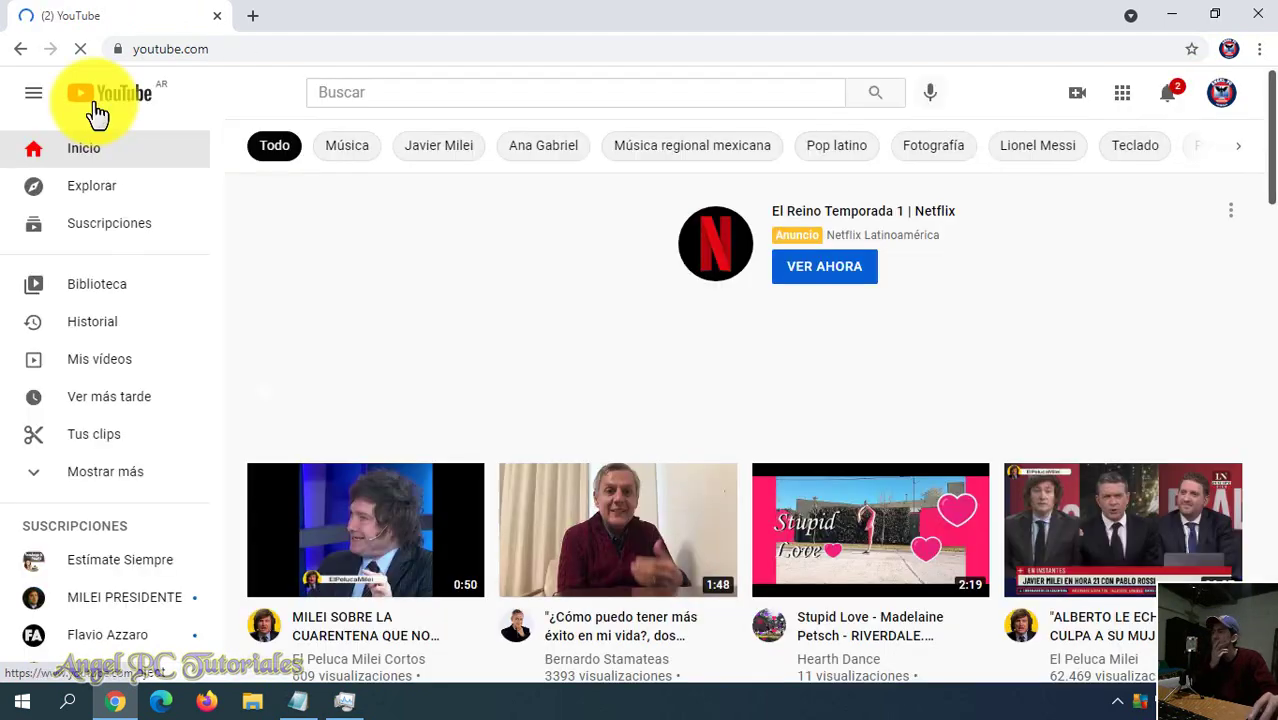
Step: Open the YouTube home page link in nine additional tabs
right_click(100, 106)
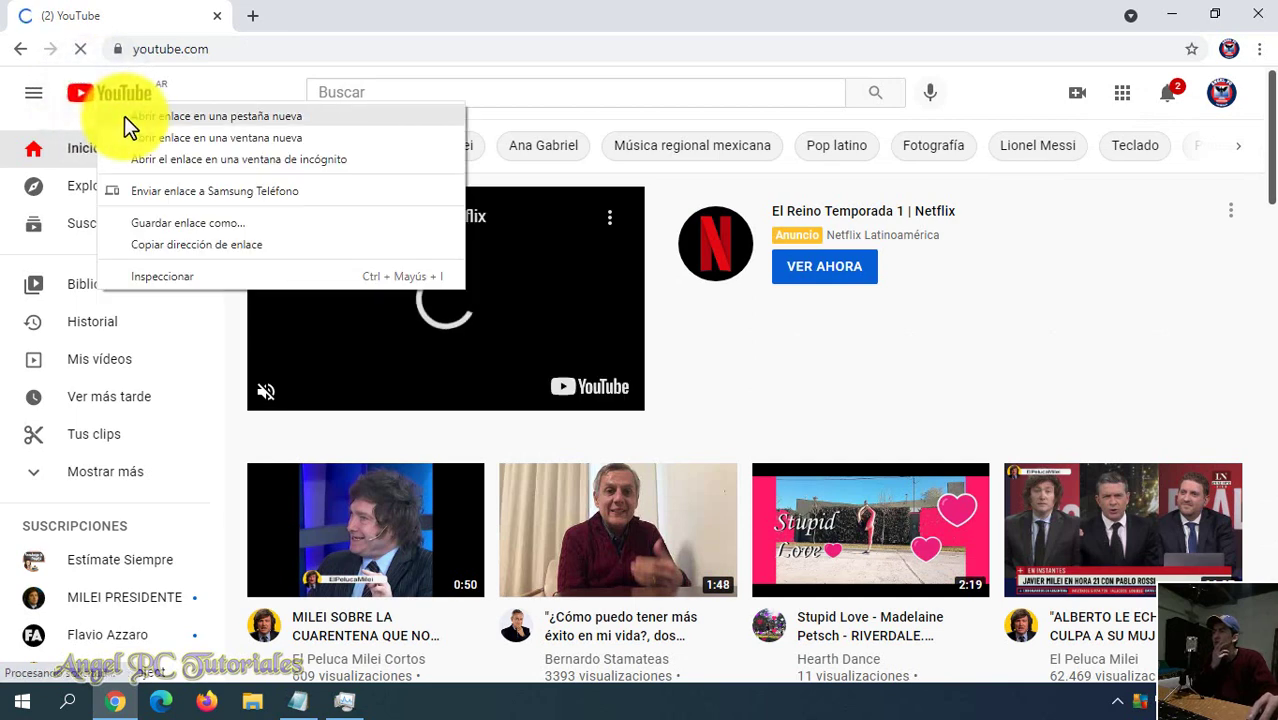
left_click(124, 116)
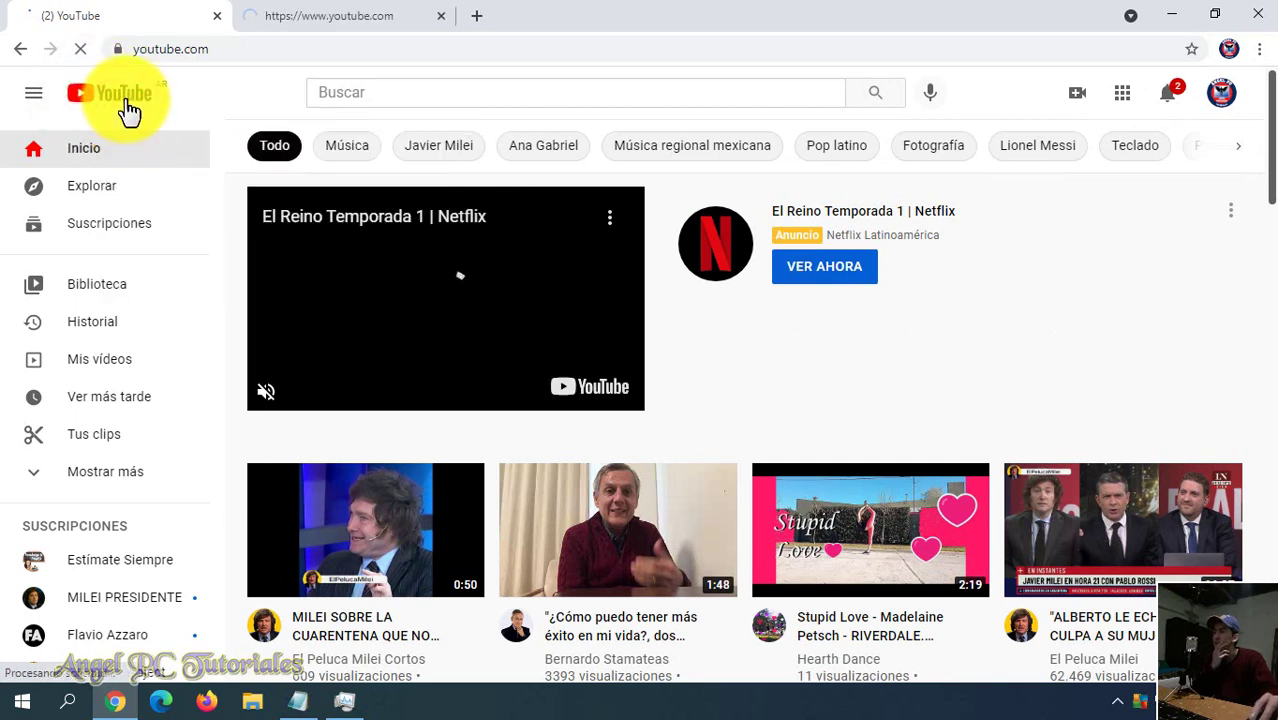
right_click(128, 108)
left_click(155, 111)
right_click(148, 102)
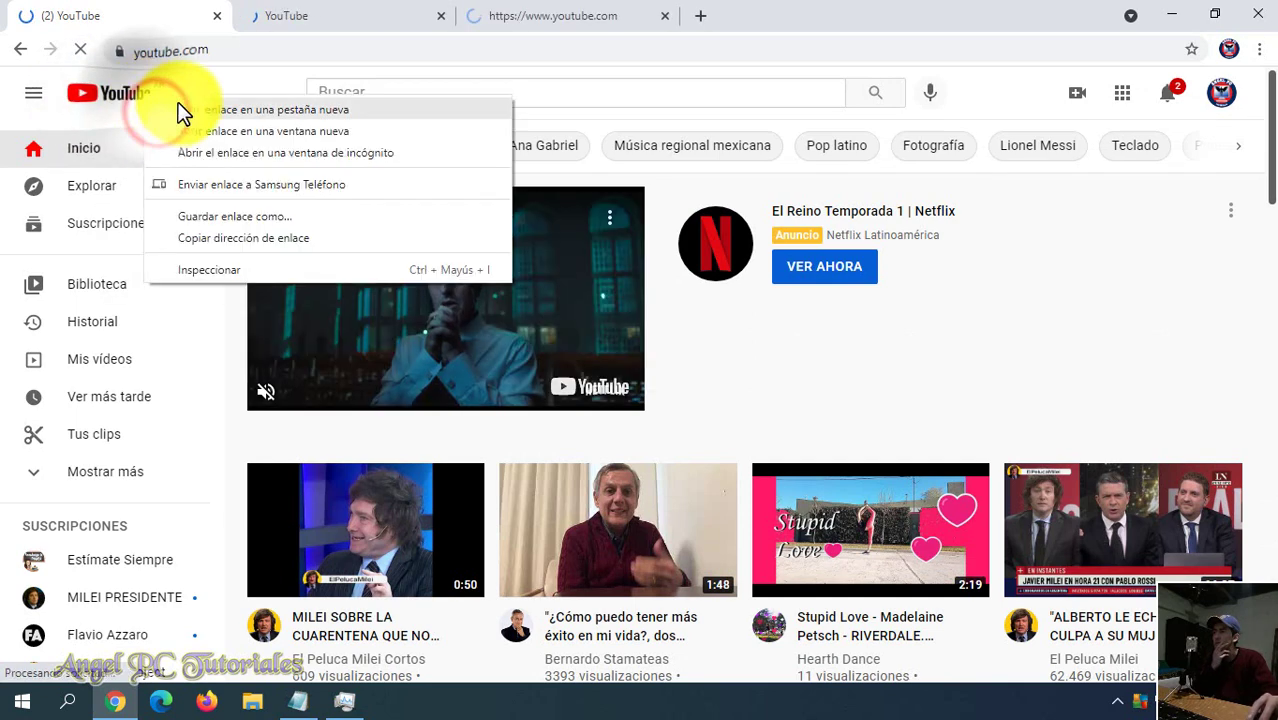
left_click(182, 110)
right_click(140, 104)
left_click(170, 110)
right_click(140, 104)
left_click(170, 110)
right_click(122, 105)
left_click(148, 112)
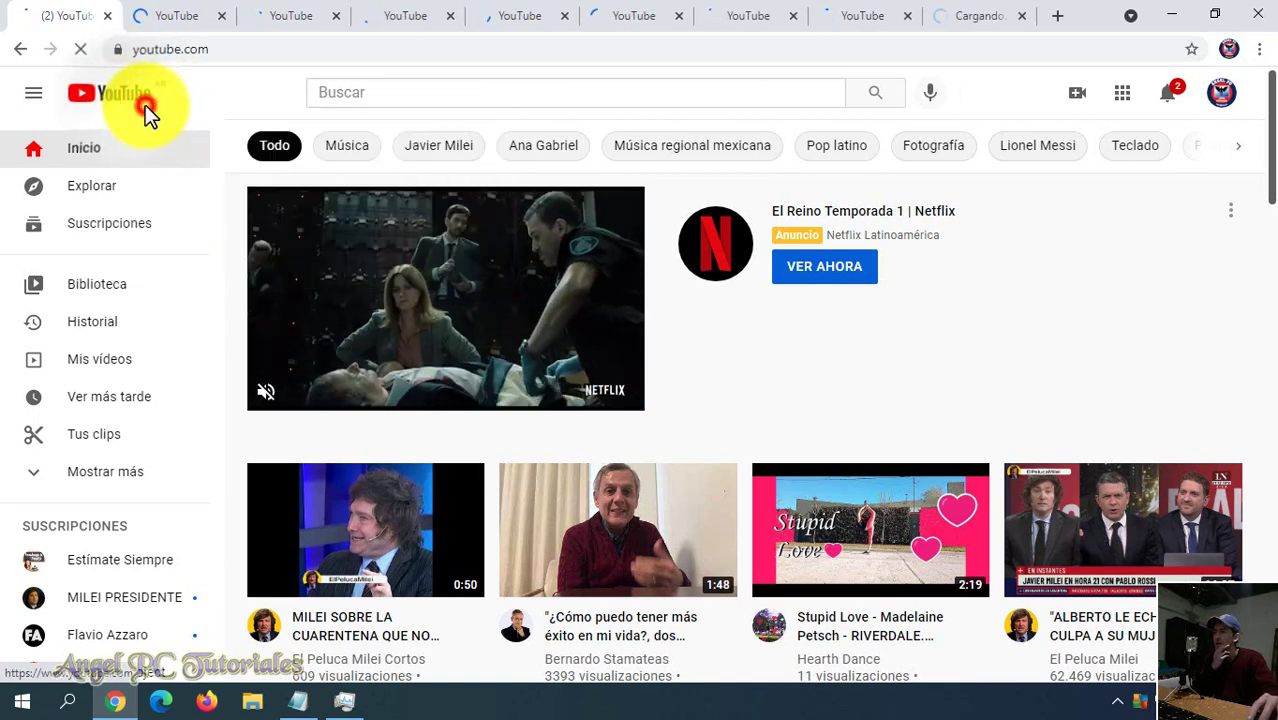
middle_click(145, 105)
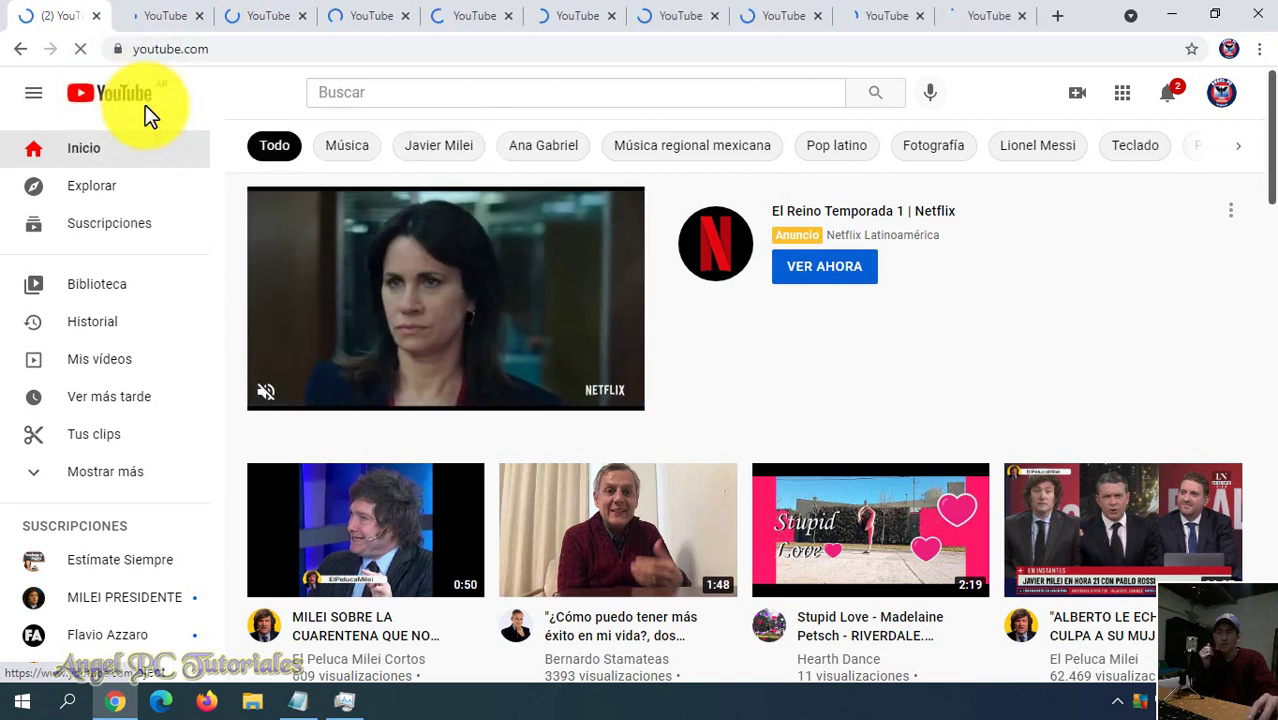
Step: View several of the new YouTube tabs to check that they load, and minimize the browser
left_click(158, 22)
left_click(265, 16)
left_click(556, 30)
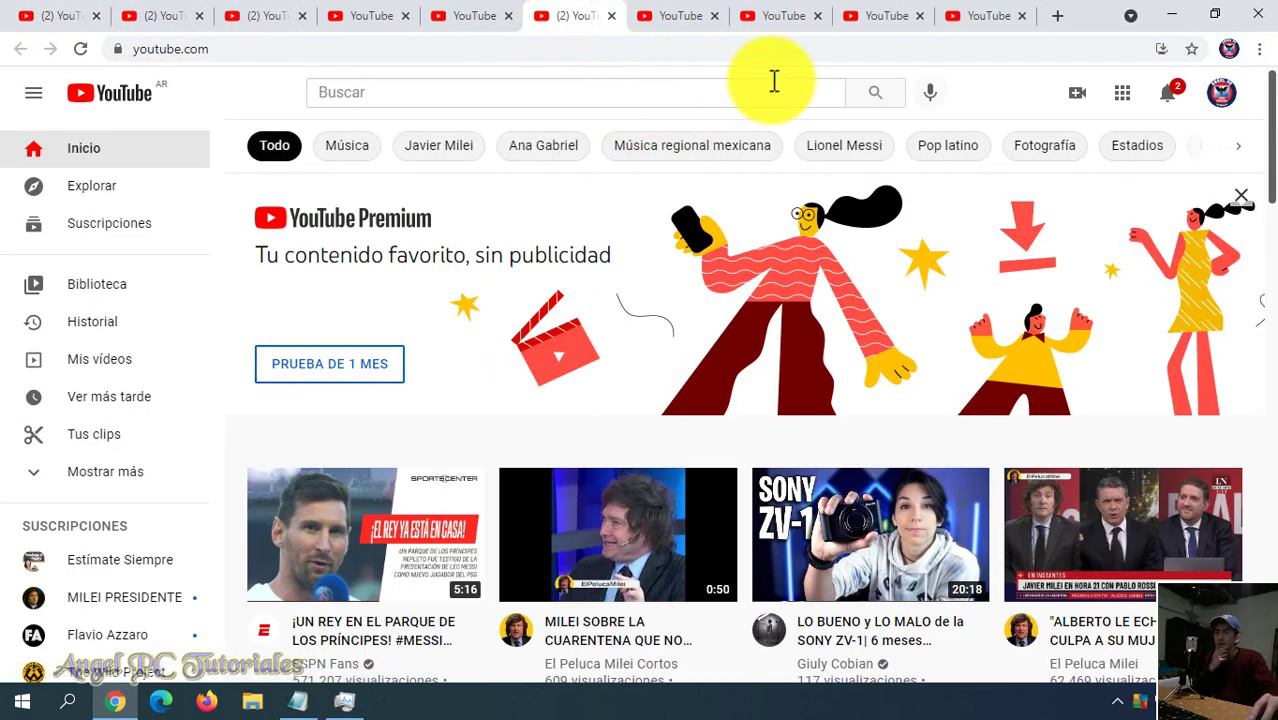
left_click(1168, 16)
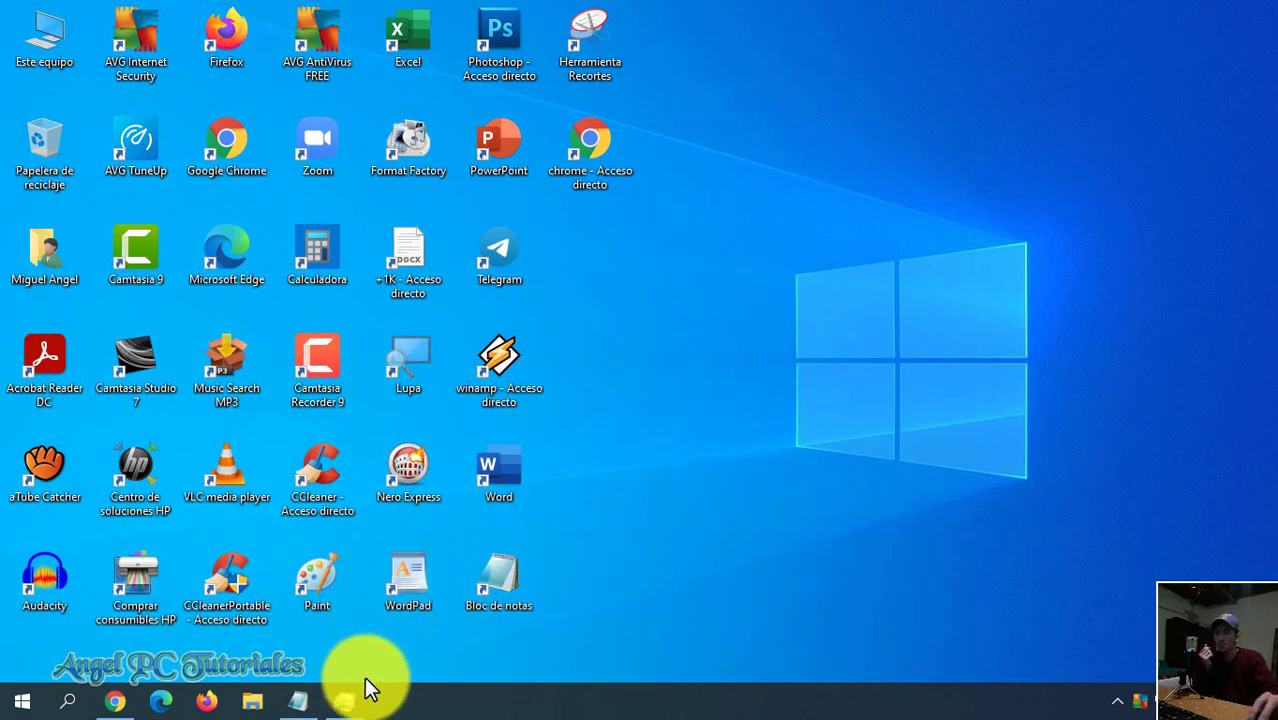
Step: Check Chrome's memory use in the Windows Task Manager with the original shortcut's tabs open, and close the browser window
mouse_move(352, 705)
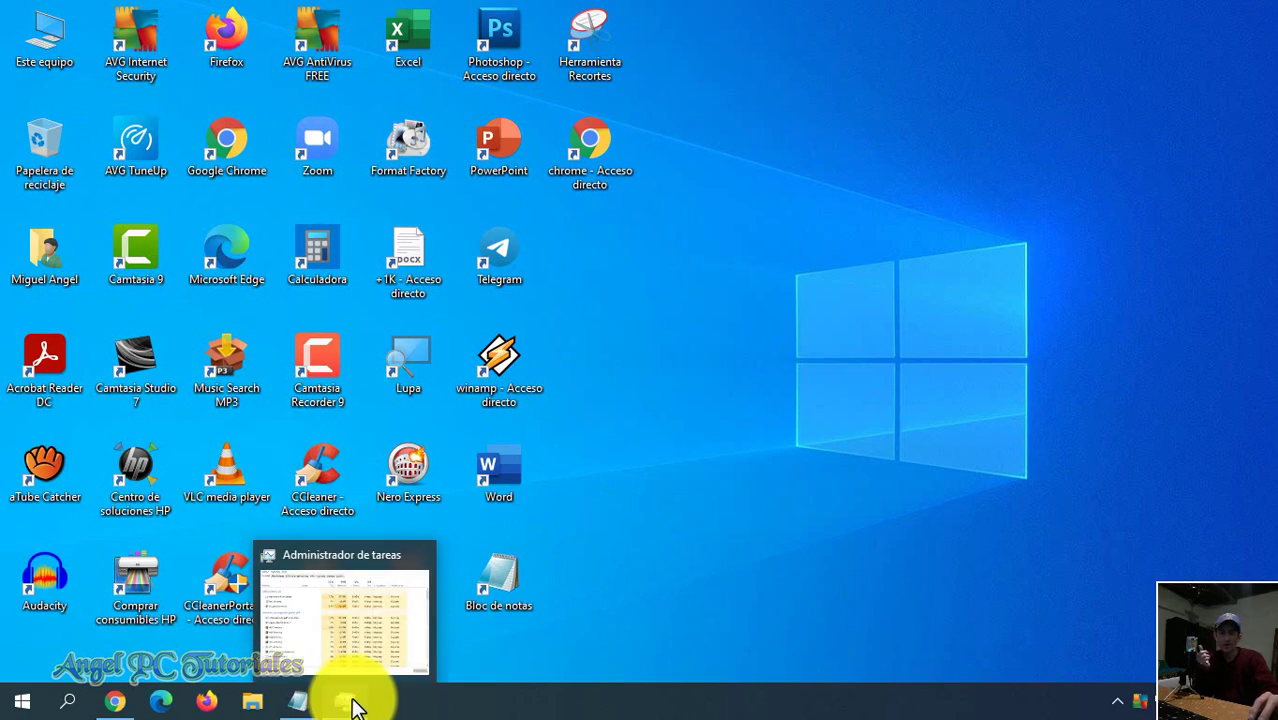
left_click(352, 705)
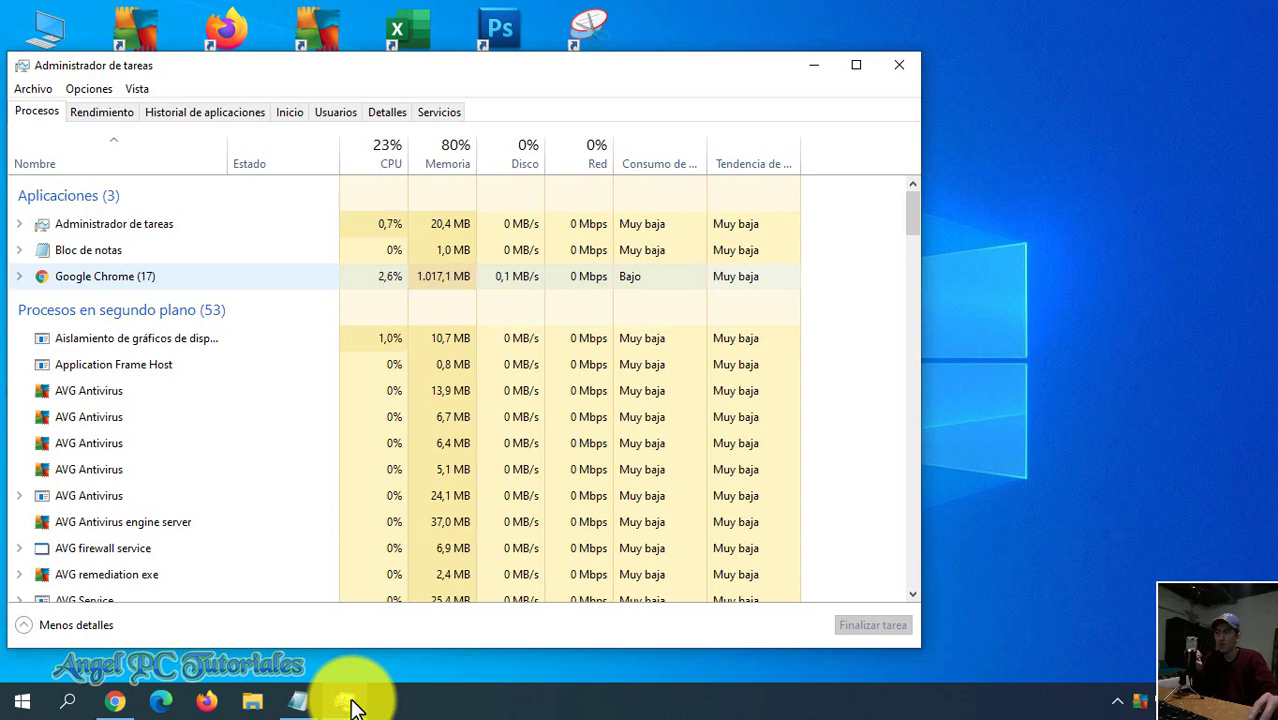
left_click(352, 705)
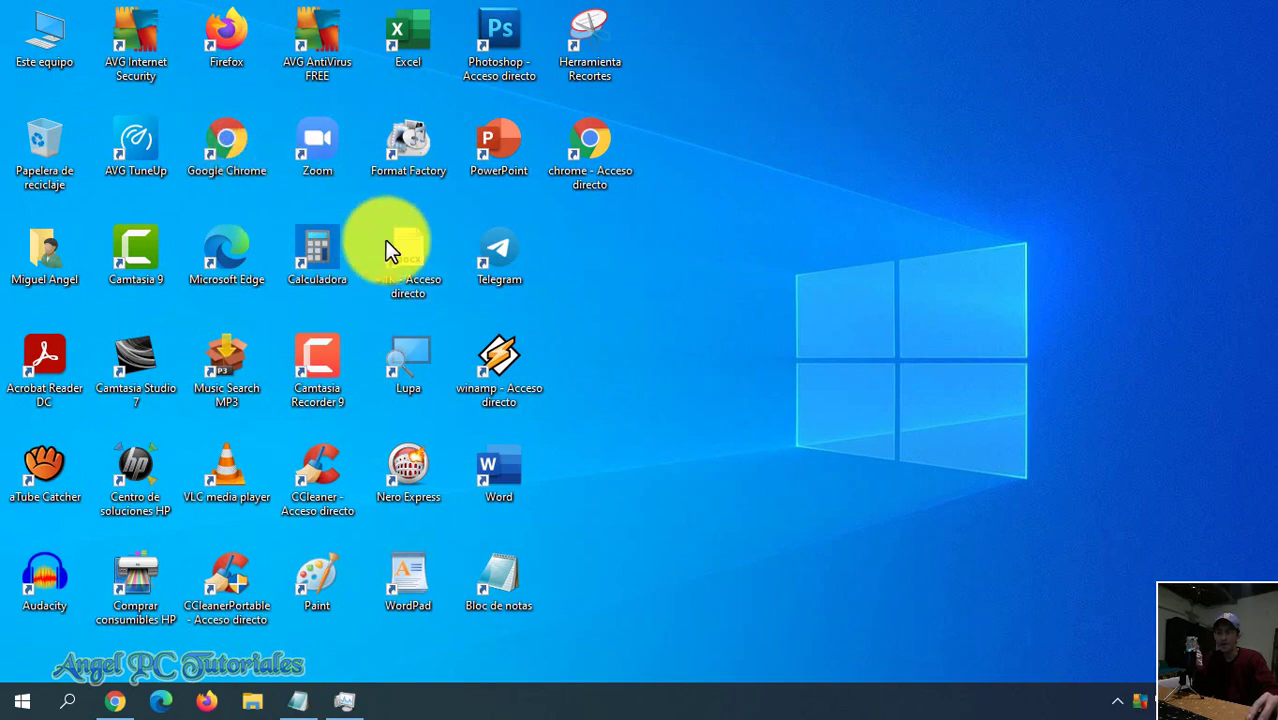
left_click(350, 703)
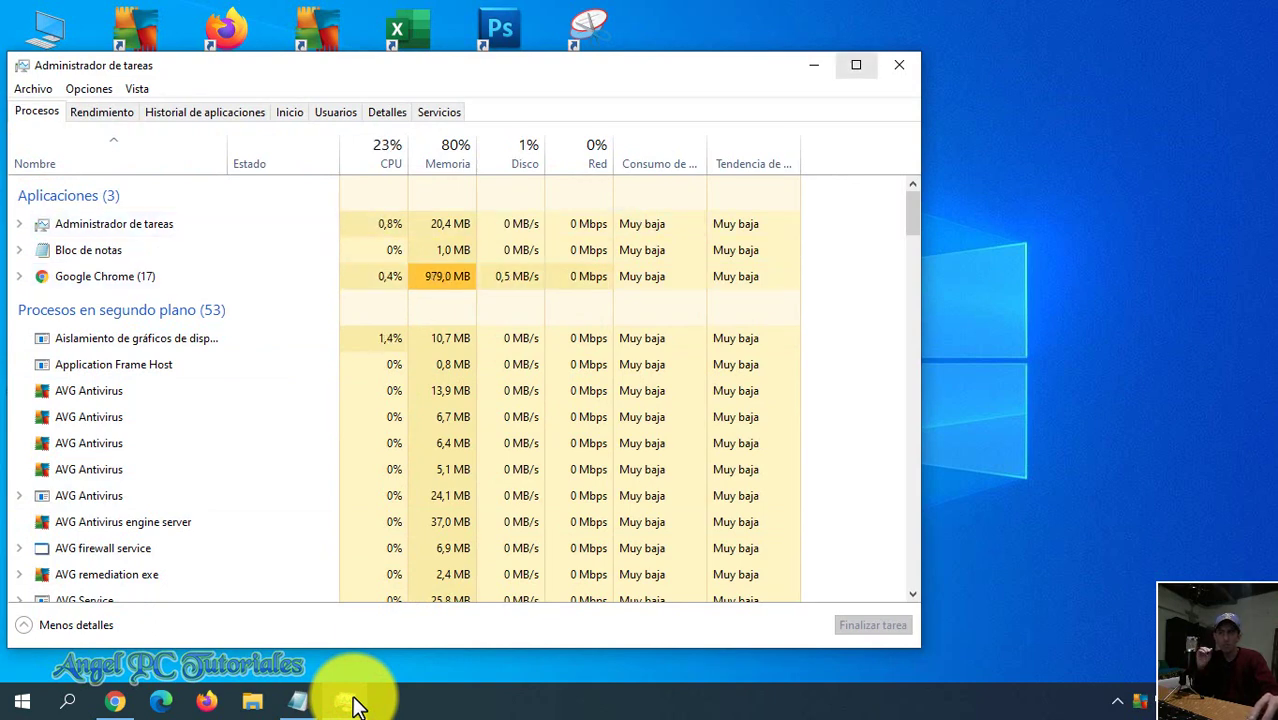
left_click(350, 701)
left_click(690, 339)
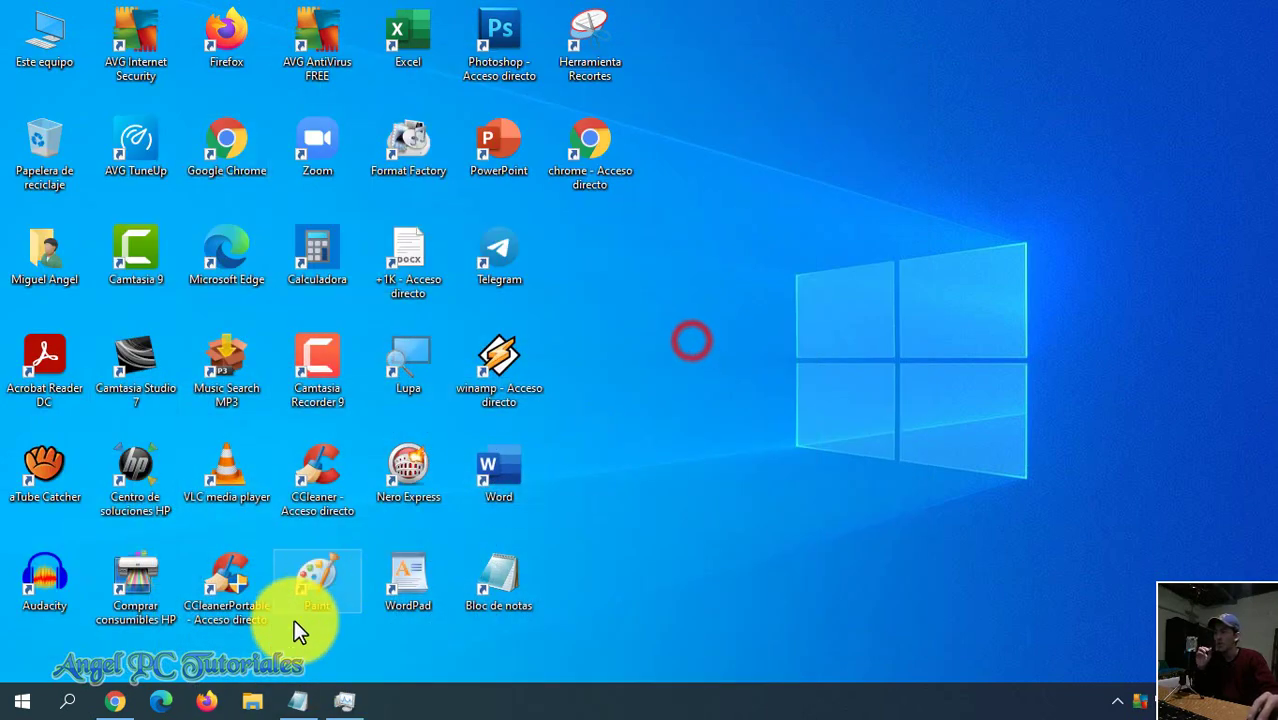
left_click(115, 703)
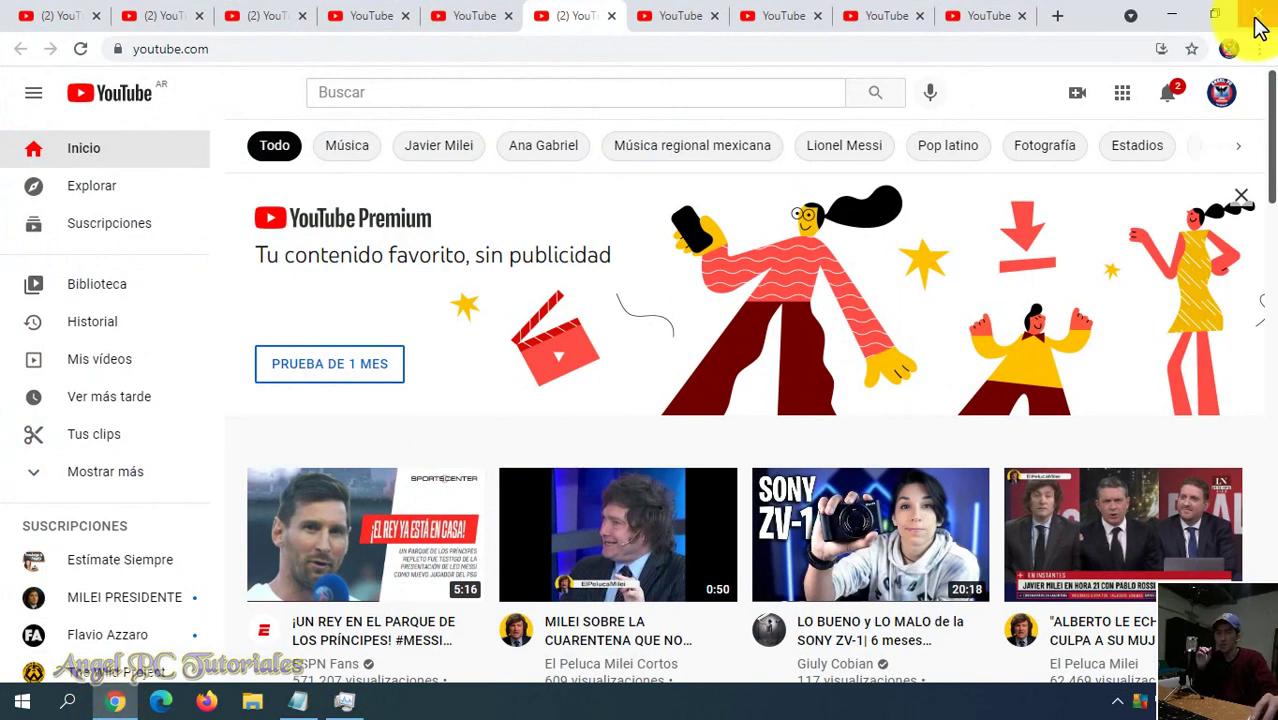
left_click(1257, 20)
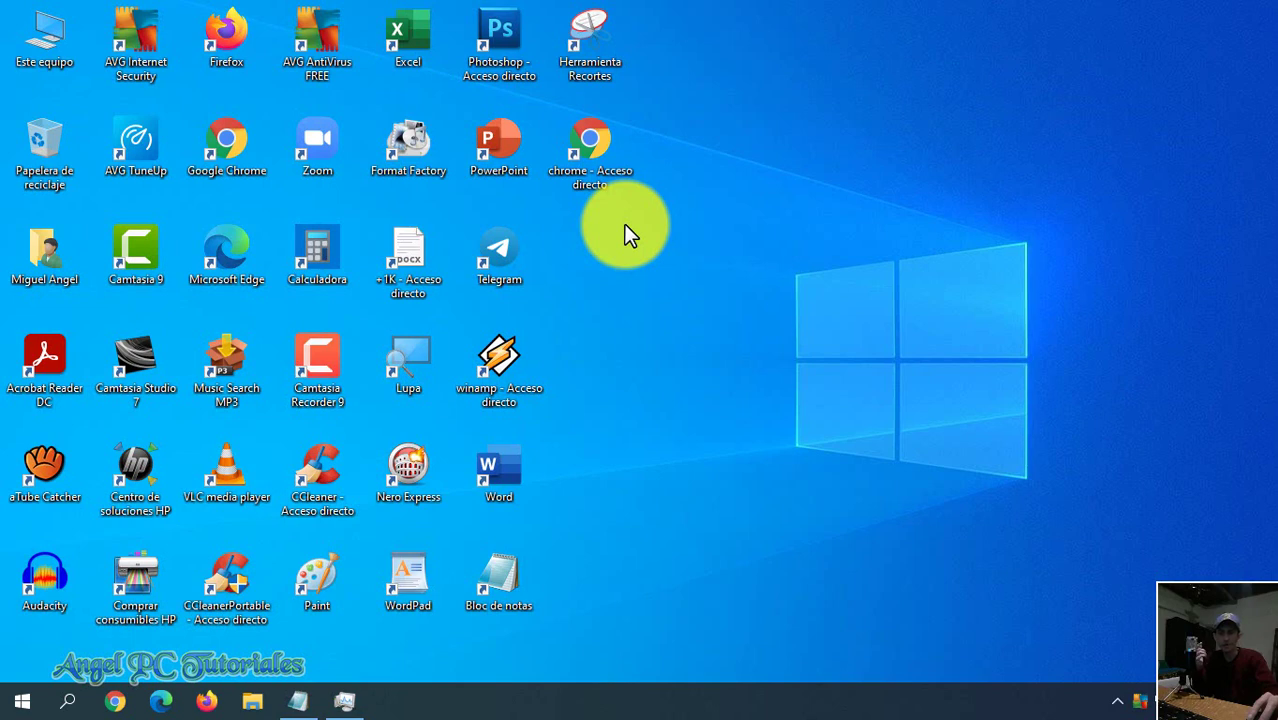
Step: Launch Chrome from the modified "chrome - Acceso directo" desktop shortcut and go to YouTube through Google's apps list
right_click(595, 158)
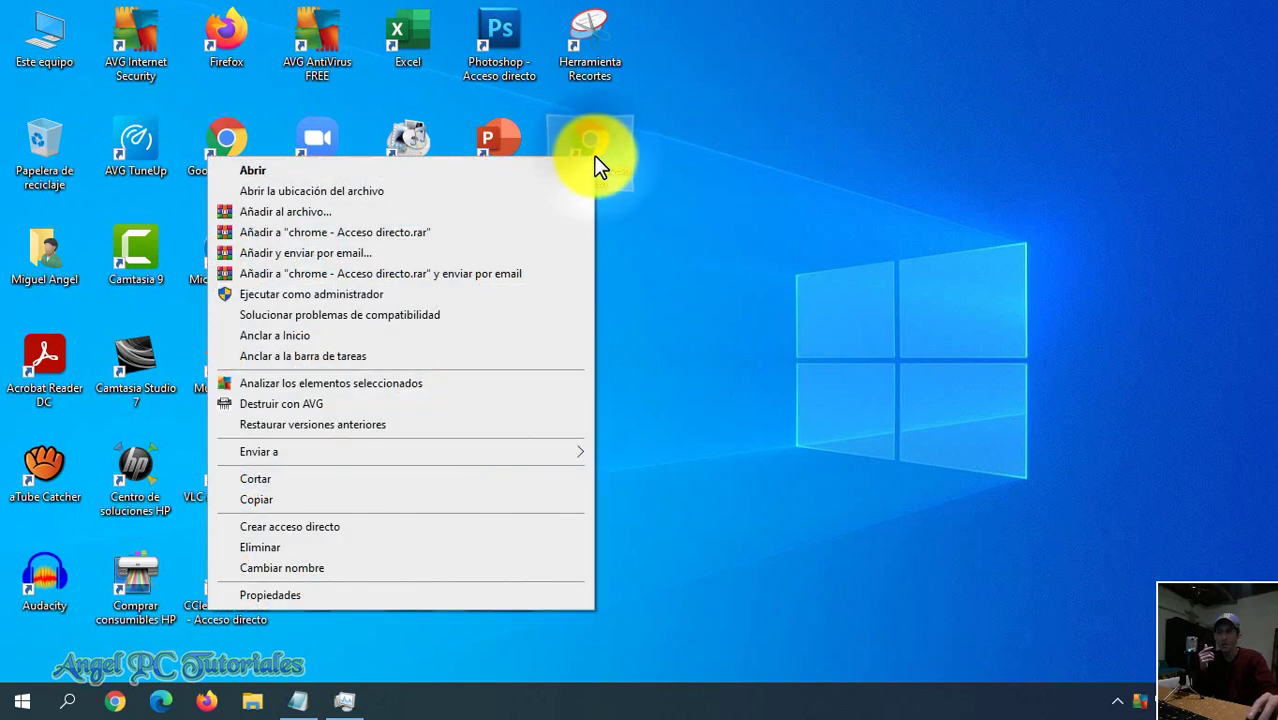
left_click(513, 171)
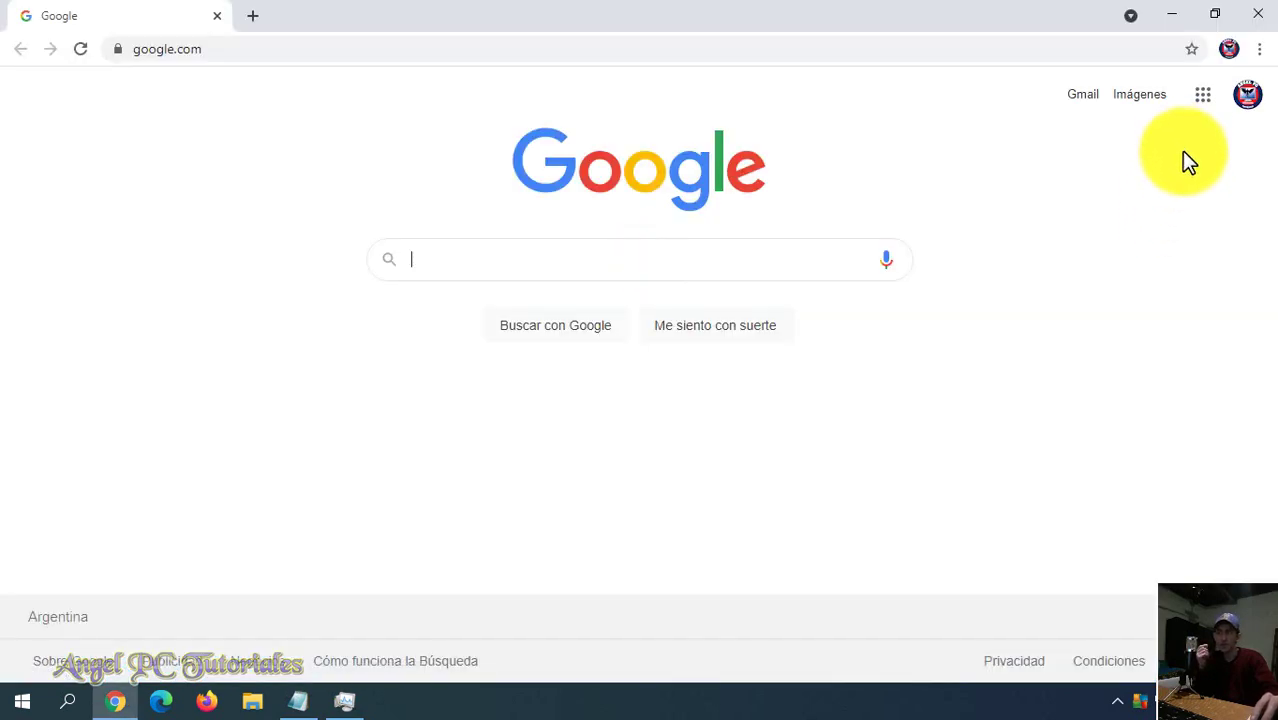
left_click(1202, 95)
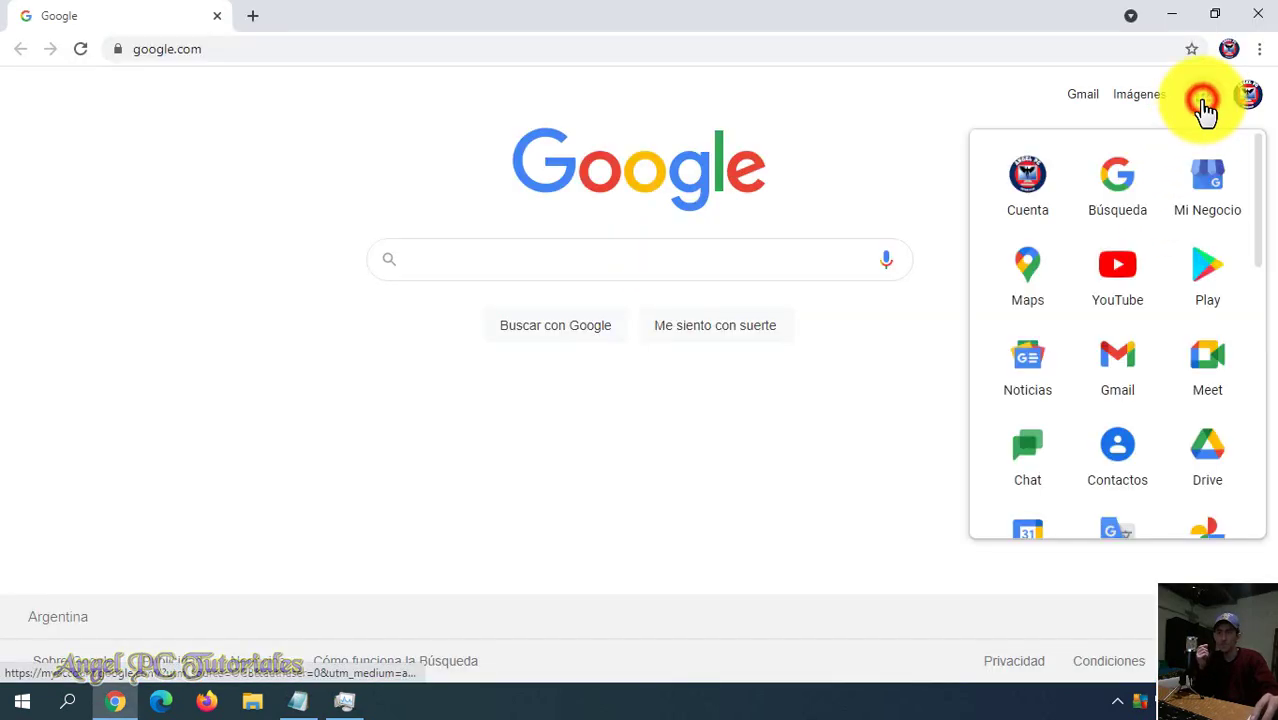
left_click(1088, 268)
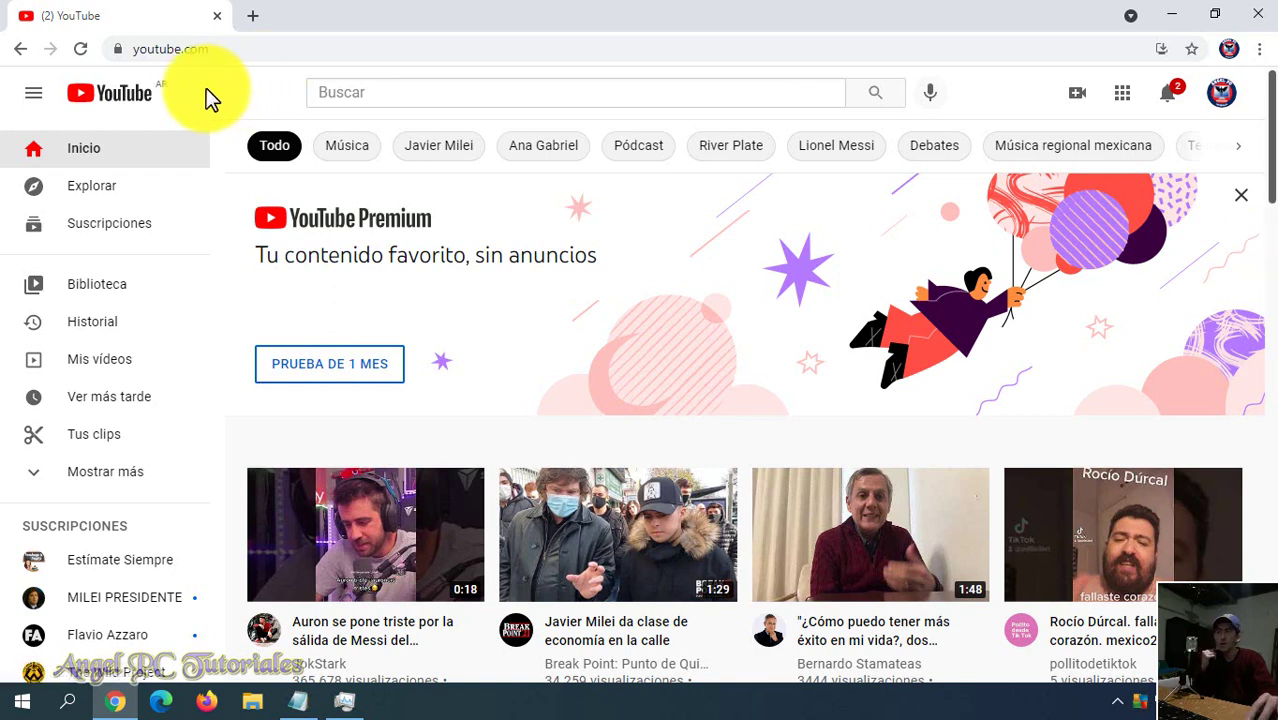
Step: Open nine more tabs of the YouTube home page in the Chrome session started from the modified shortcut
right_click(137, 100)
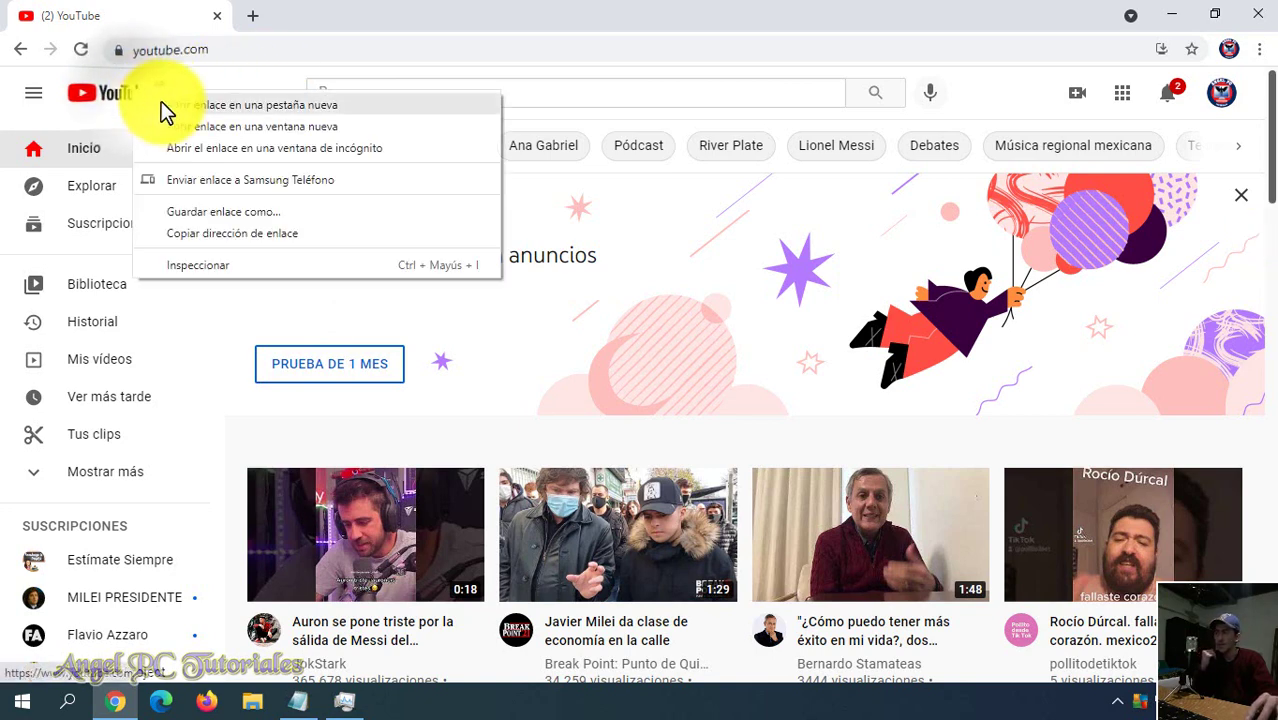
left_click(150, 103)
right_click(150, 101)
left_click(160, 108)
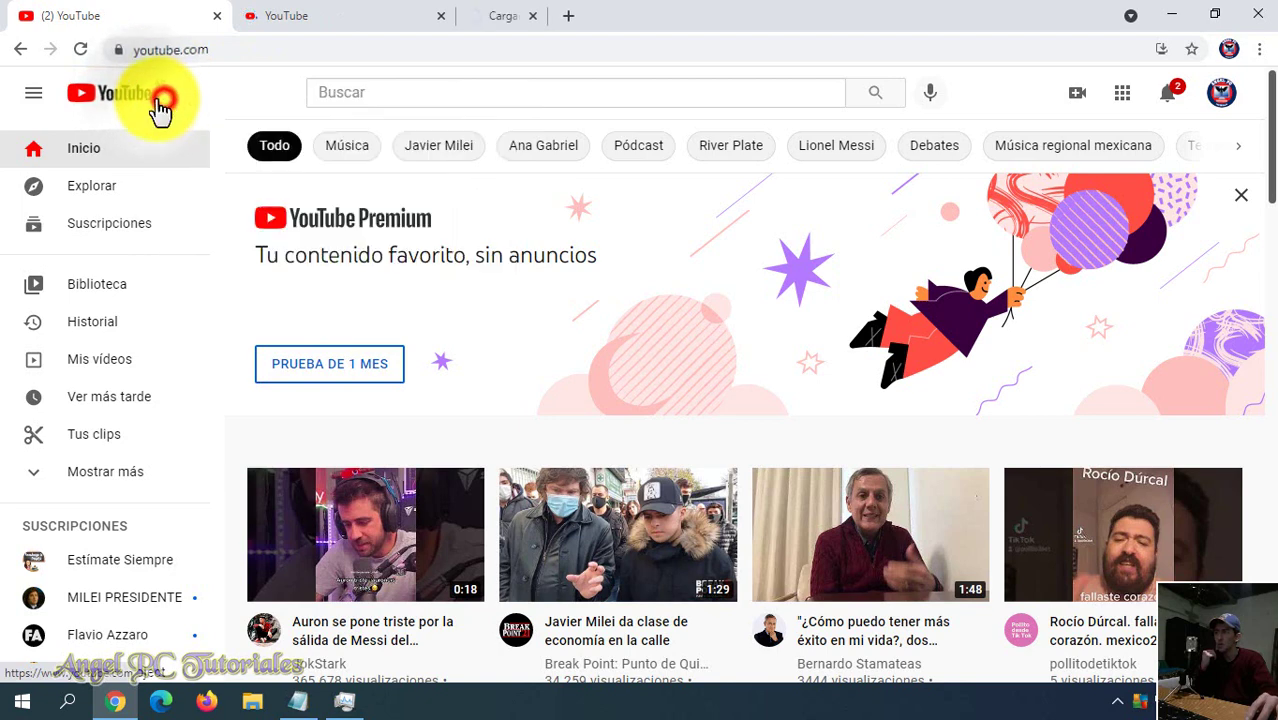
middle_click(160, 108)
middle_click(160, 108)
middle_click(160, 108)
middle_click(160, 108)
middle_click(160, 108)
middle_click(160, 108)
middle_click(160, 108)
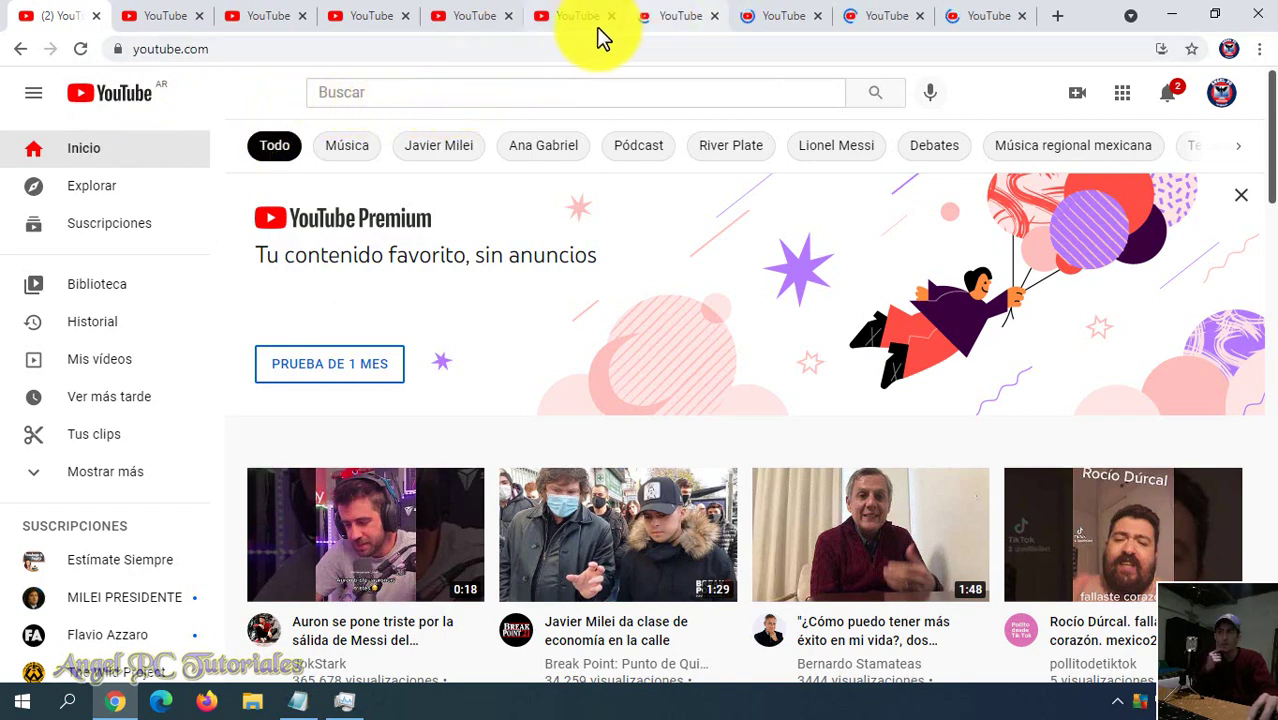
Step: Minimize the browser and check Chrome's memory use in the Windows Task Manager for the modified shortcut's session
left_click(115, 700)
left_click(118, 699)
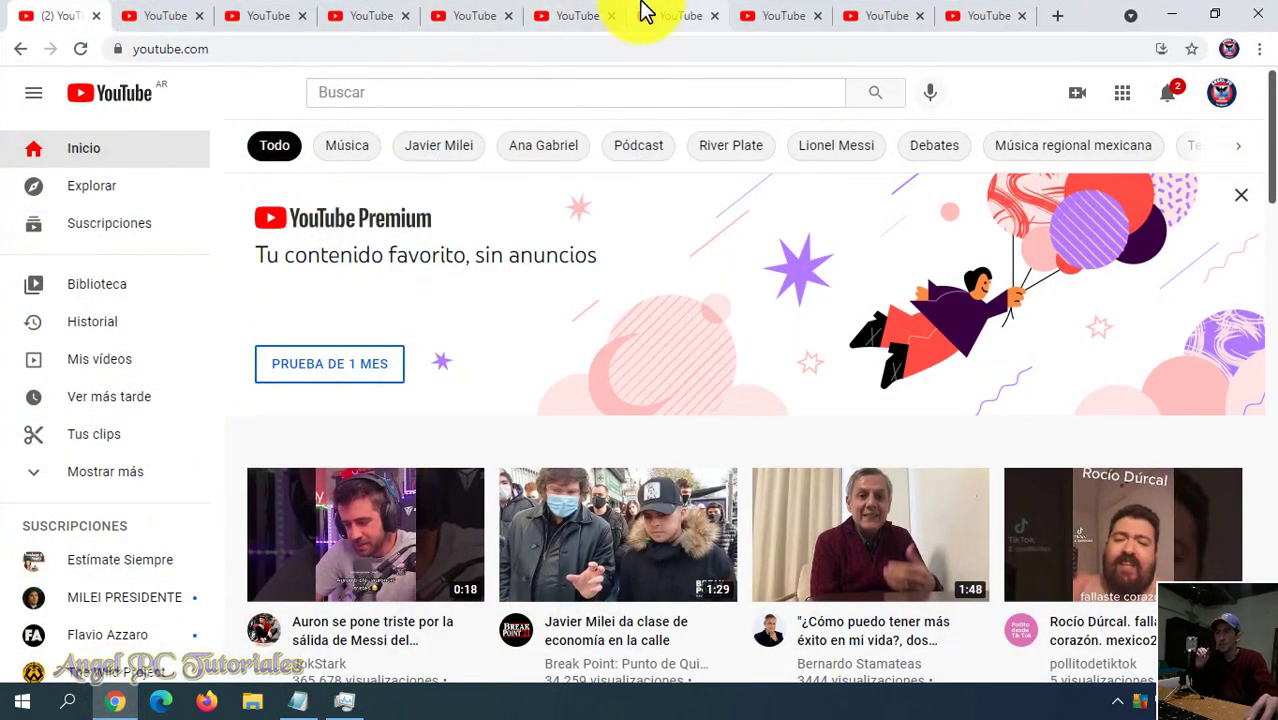
left_click(1171, 18)
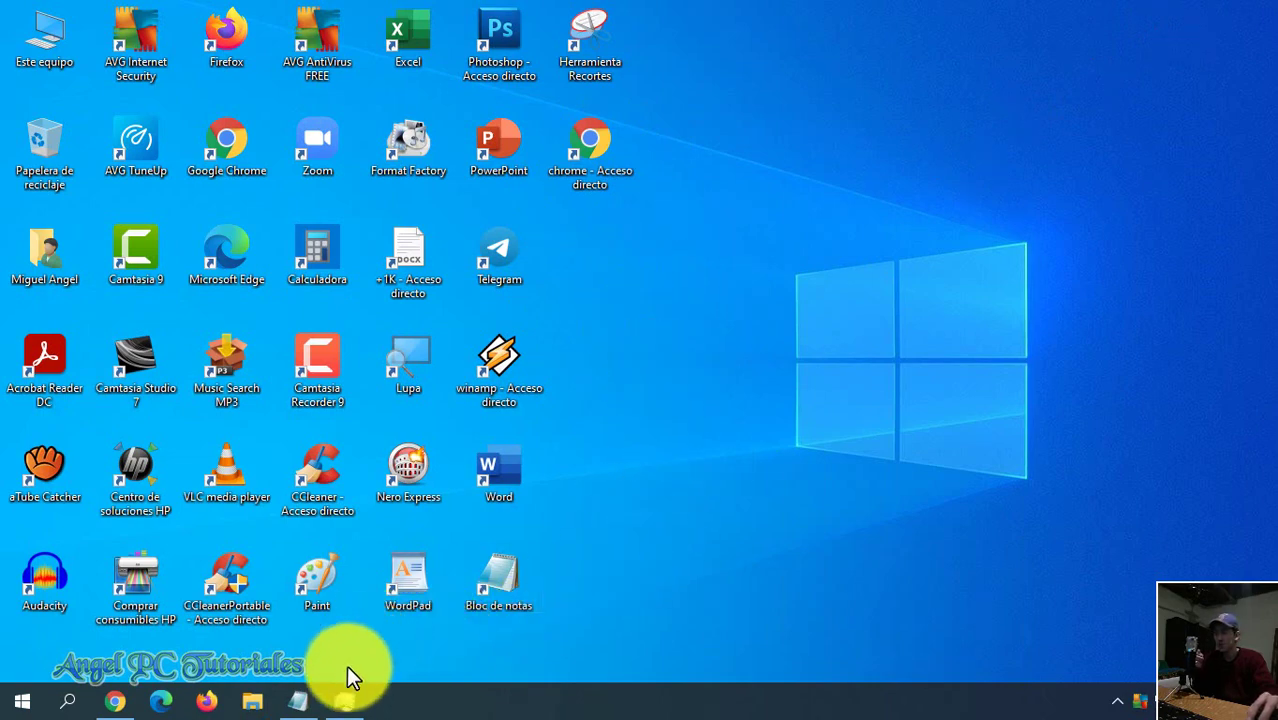
left_click(341, 706)
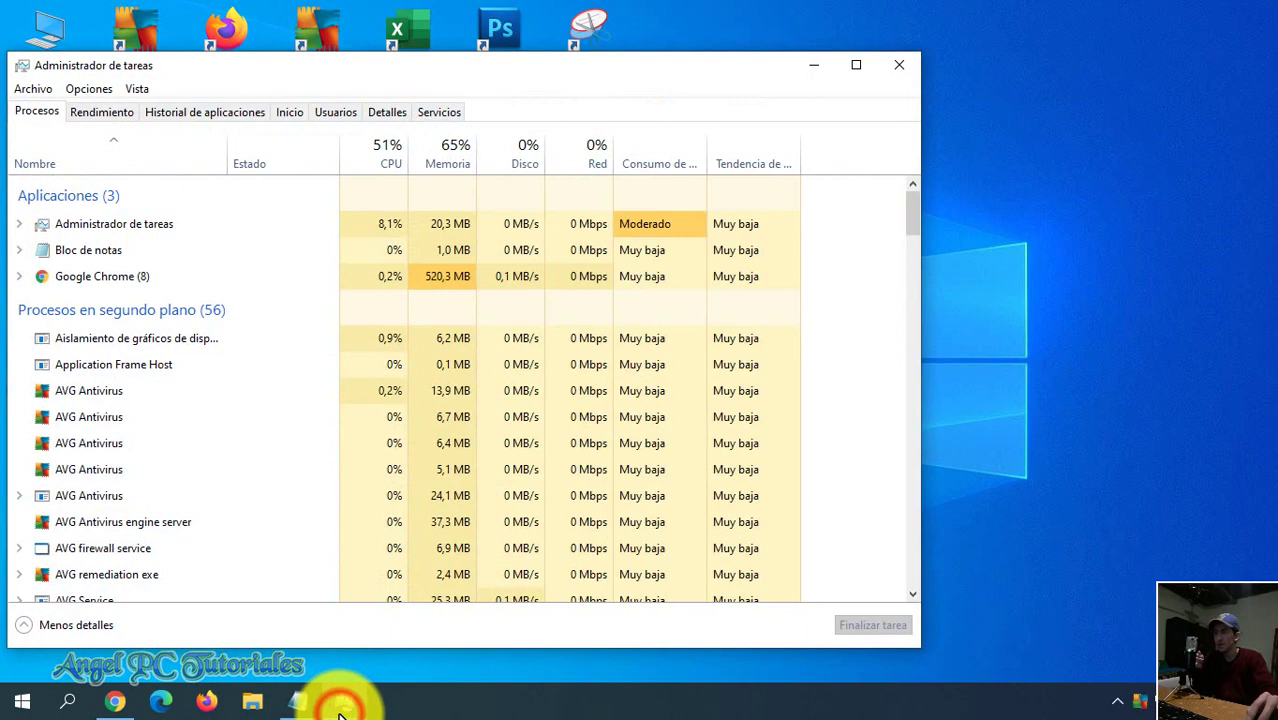